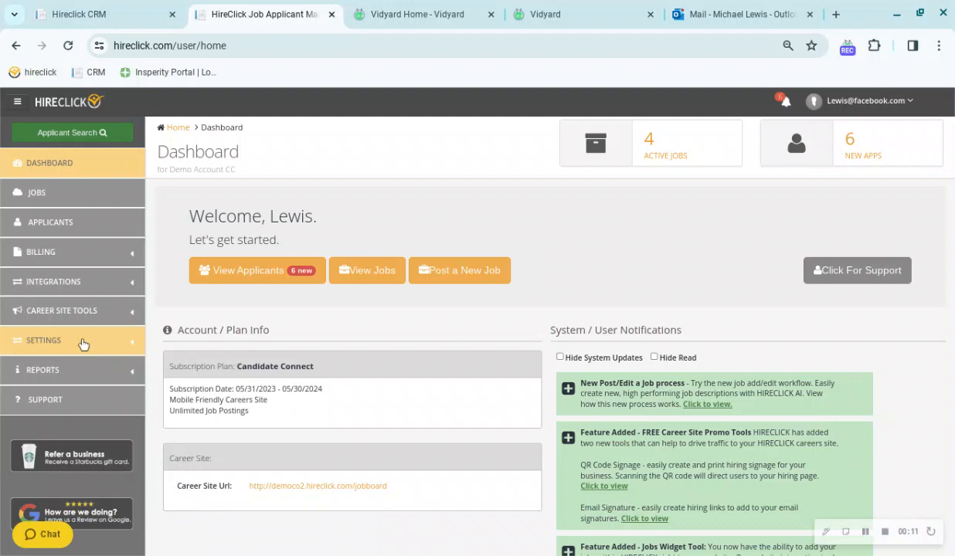
Step: Open the user management settings and view the blank form for adding a new user, down to its permission options
click(82, 341)
scroll(82, 344, down, 3)
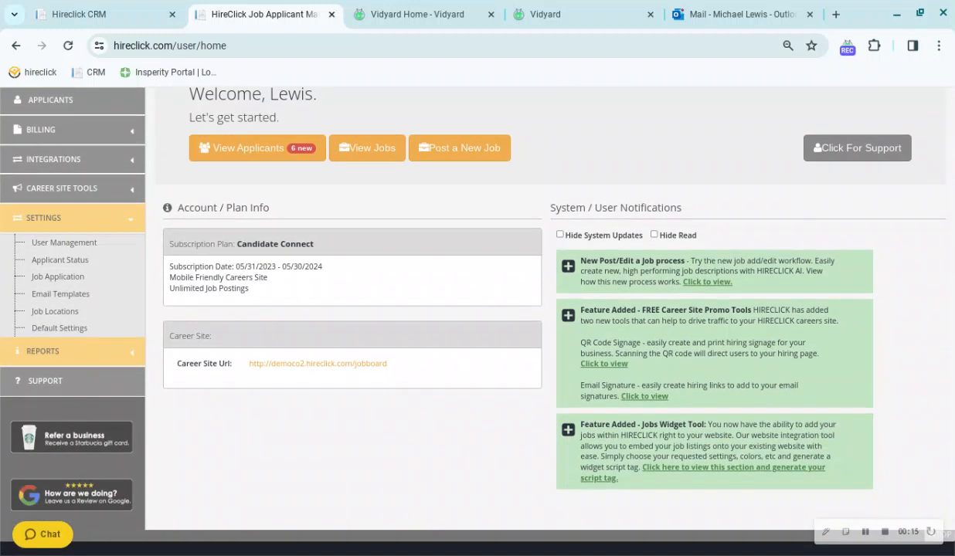
click(70, 245)
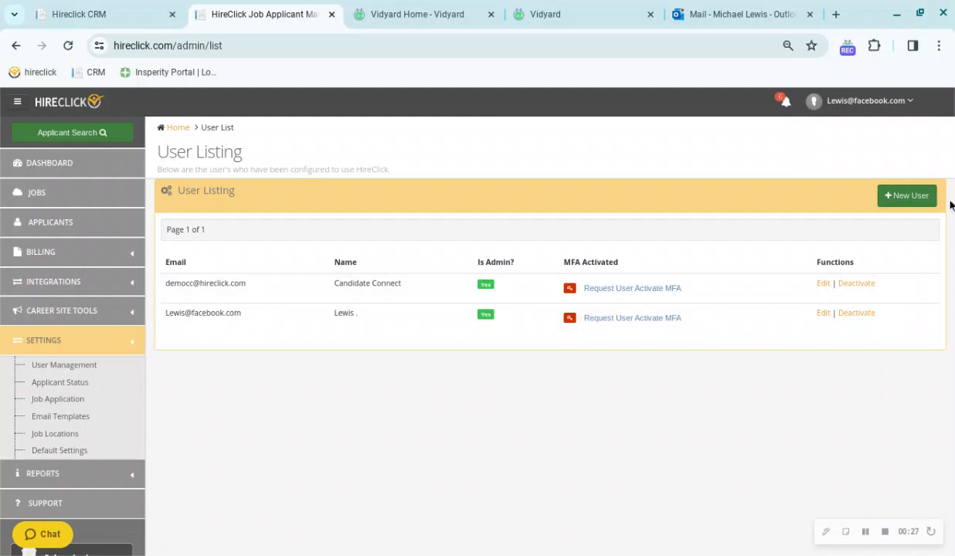
click(919, 200)
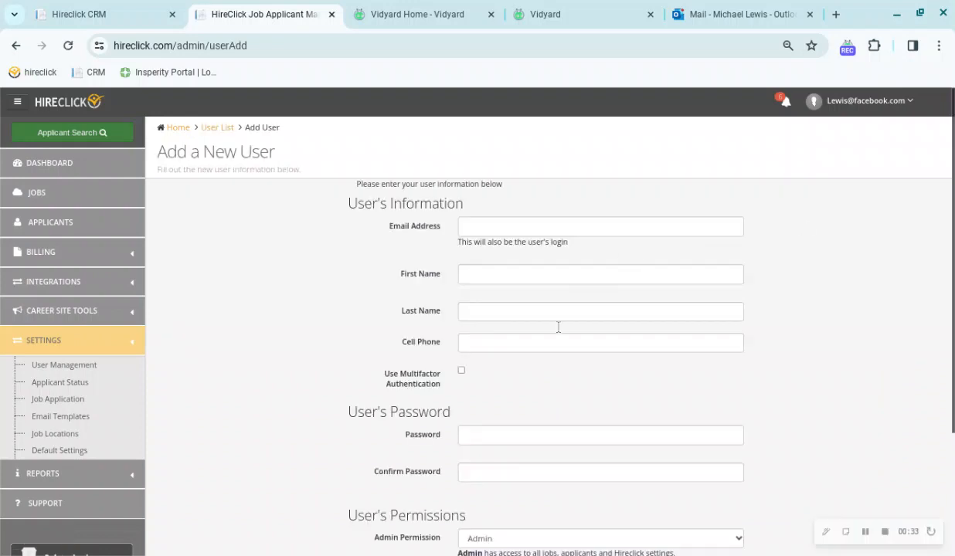
scroll(559, 326, down, 3)
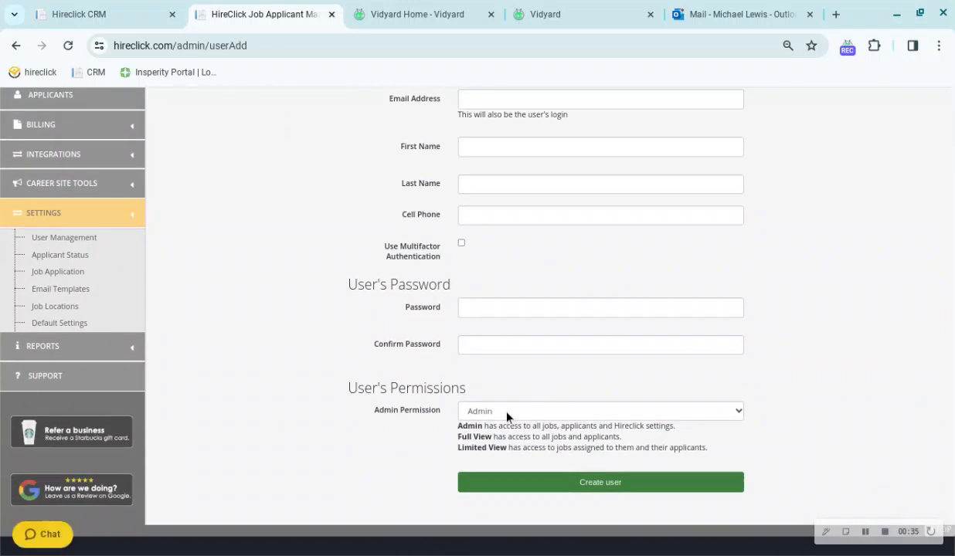
Step: View the applicant status settings and open the blank form for a new application status
click(48, 257)
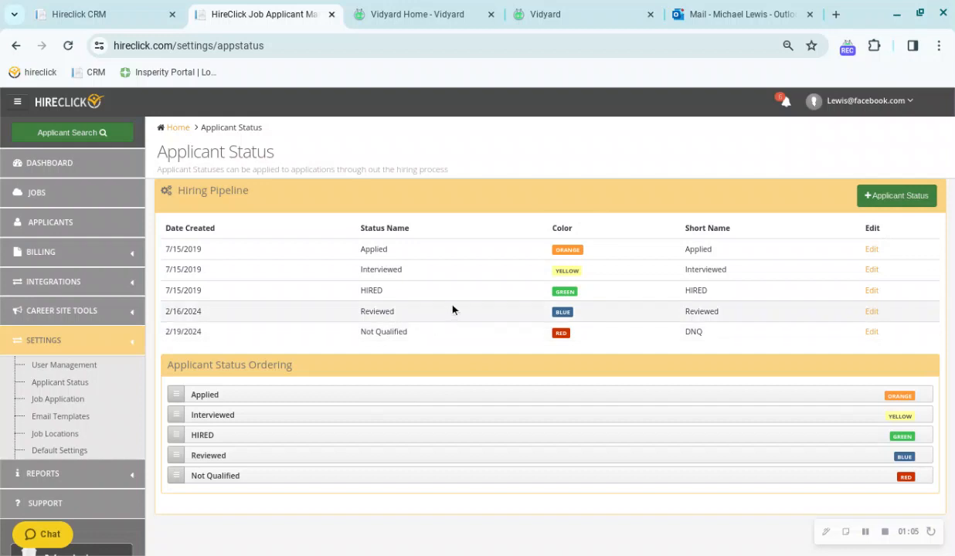
click(904, 197)
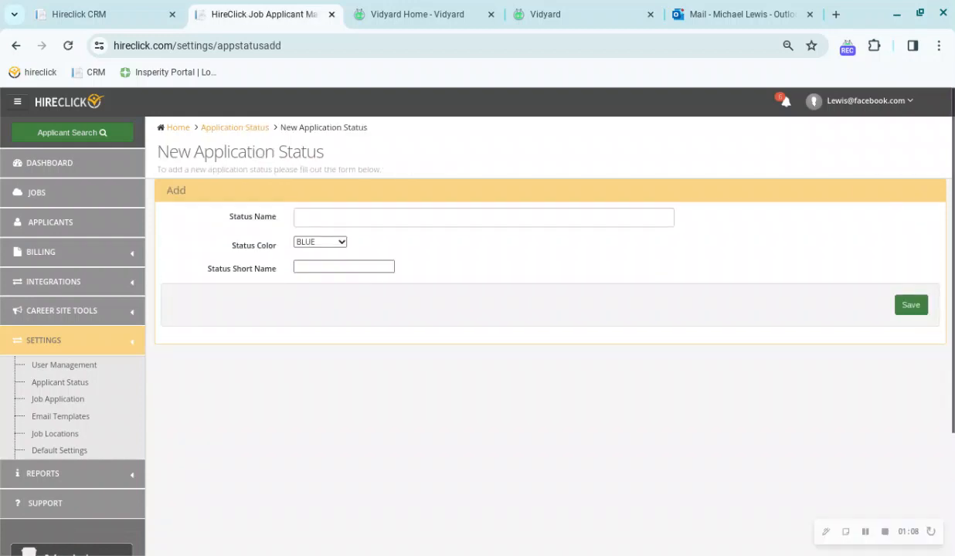
click(337, 217)
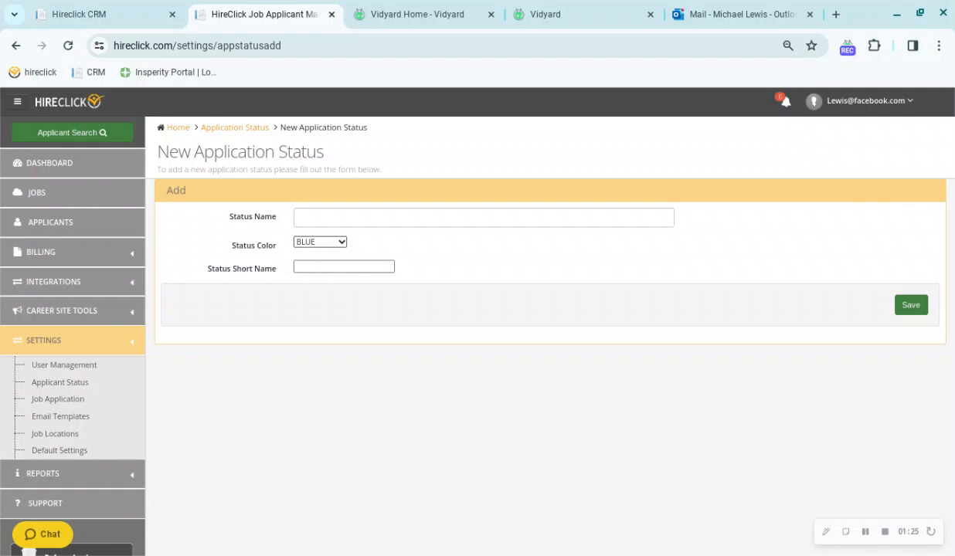
Step: In the job application settings, tick the optional questions on age, work eligibility, felony conviction, days and hours available, and date available to begin work
click(49, 401)
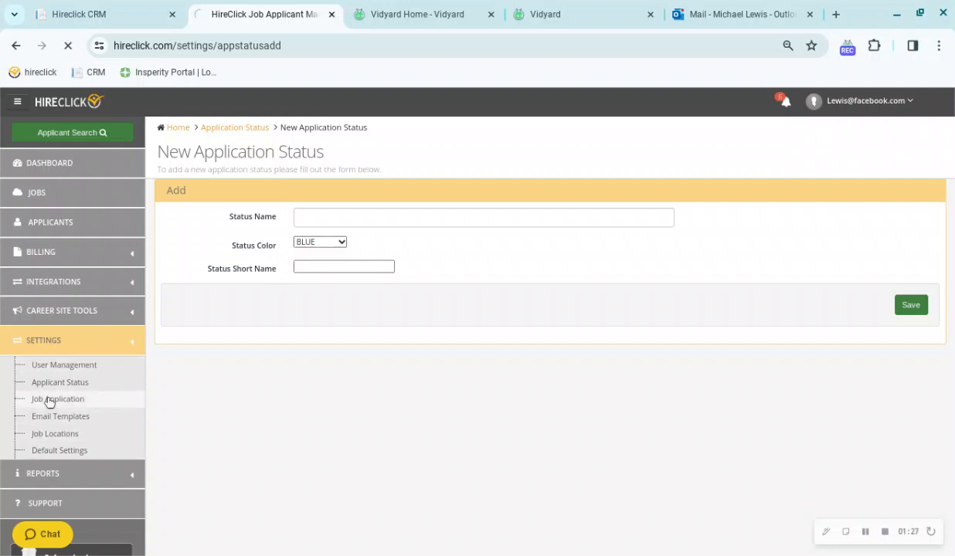
scroll(251, 338, down, 3)
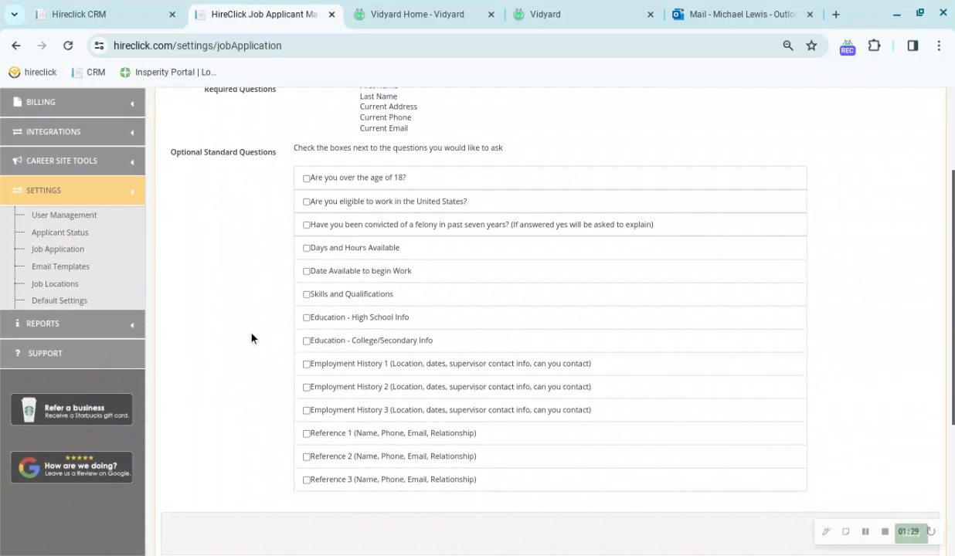
scroll(251, 337, down, 1)
click(306, 159)
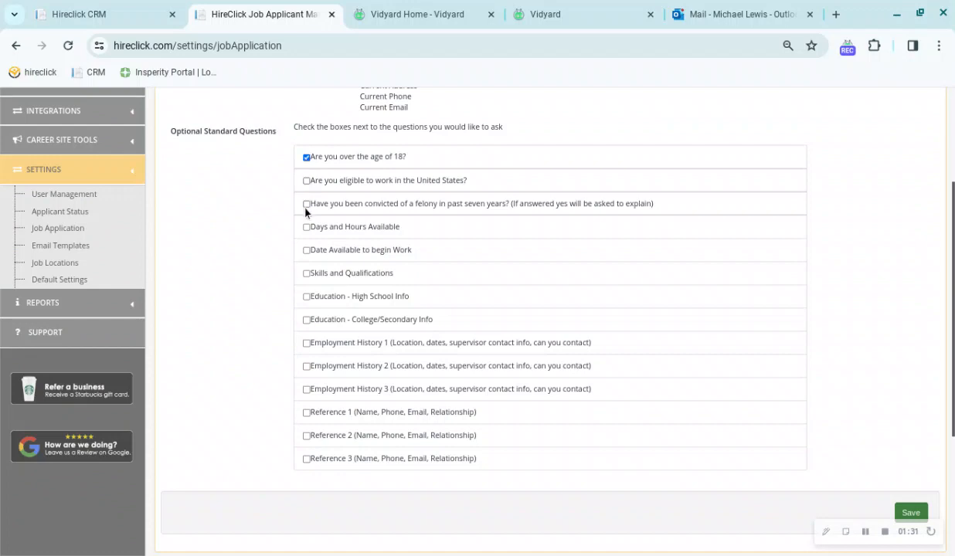
click(307, 181)
click(306, 205)
click(306, 228)
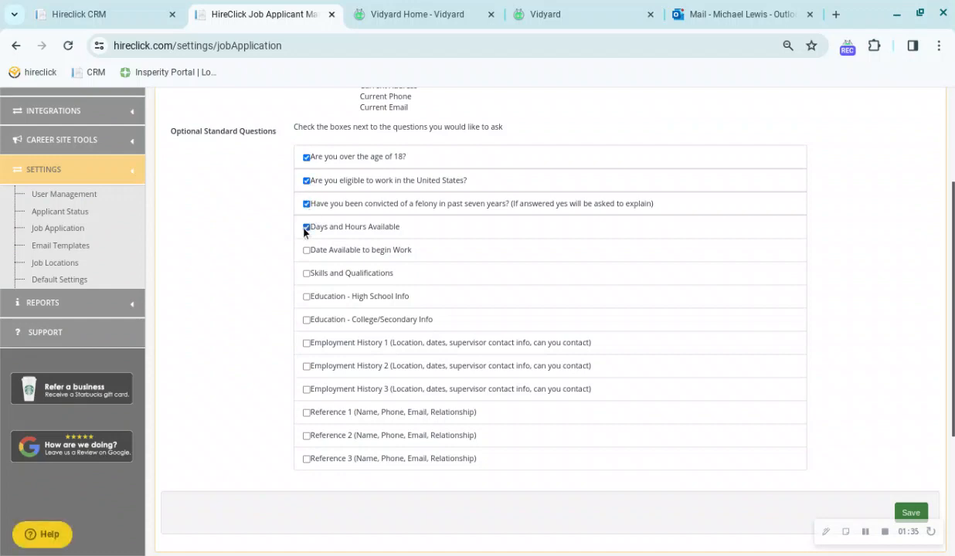
click(307, 251)
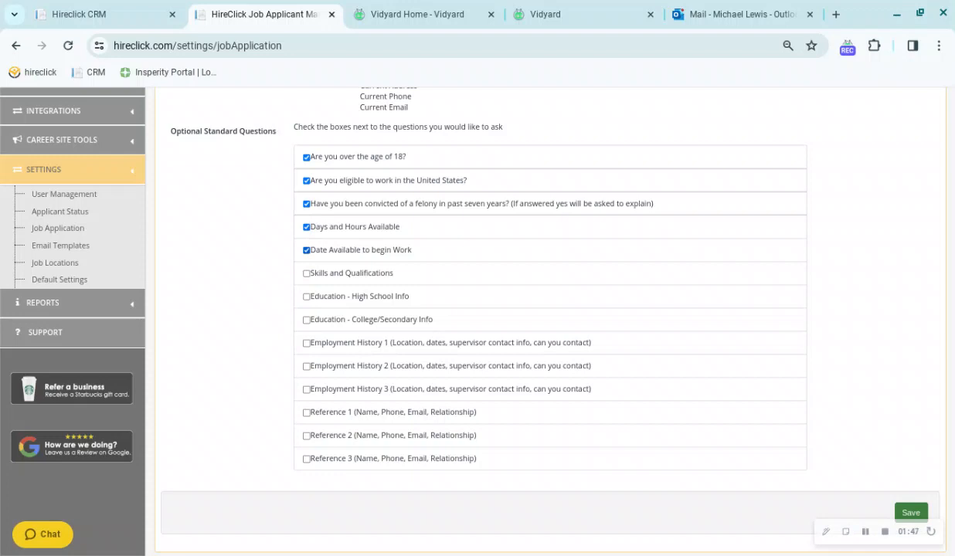
Step: Review the required, optional and custom application questions, then view the form for adding a custom question and dismiss it
scroll(302, 242, up, 1)
scroll(347, 230, up, 2)
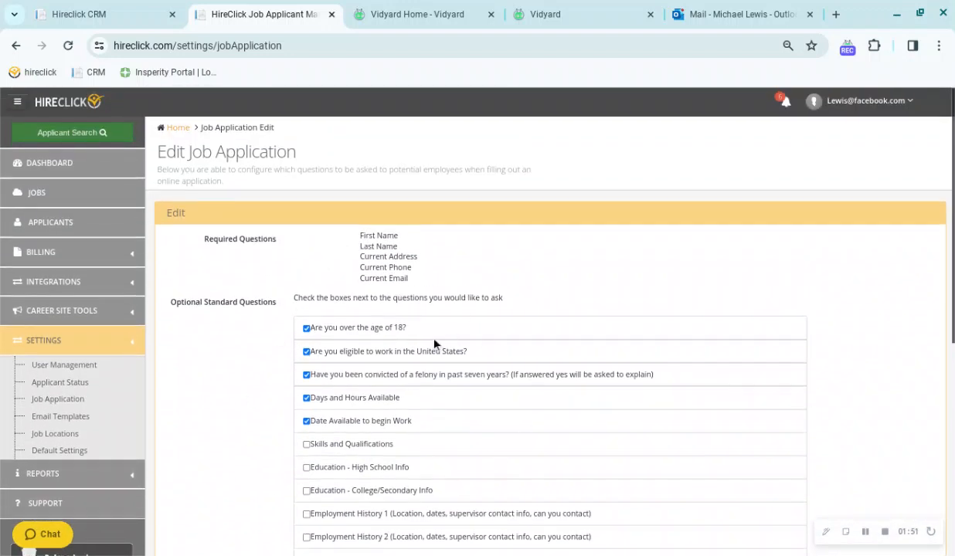
scroll(435, 341, down, 2)
scroll(435, 342, down, 2)
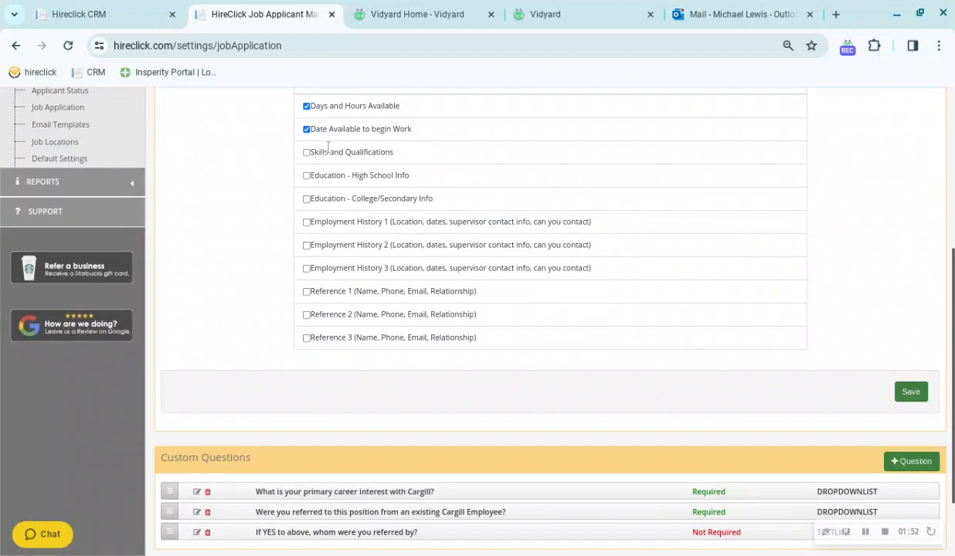
scroll(332, 263, down, 1)
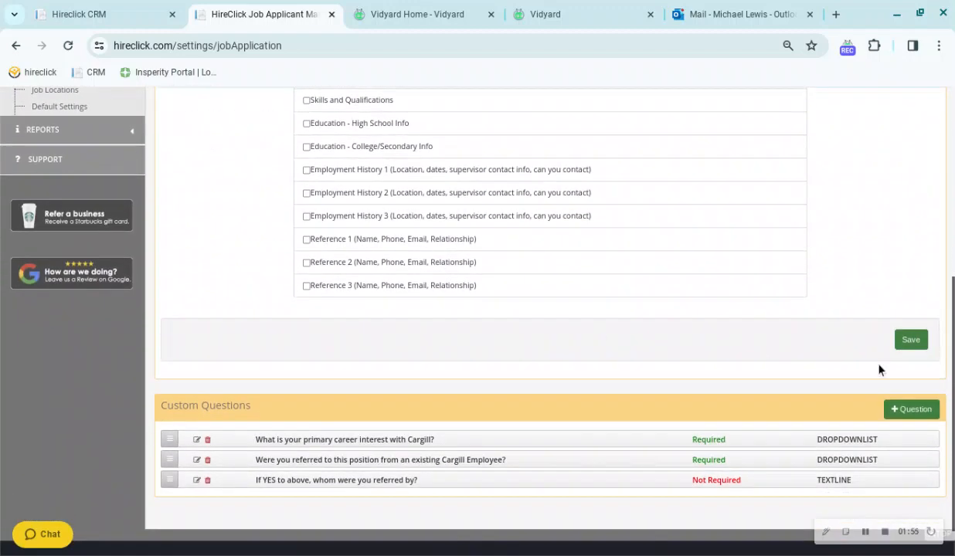
click(916, 412)
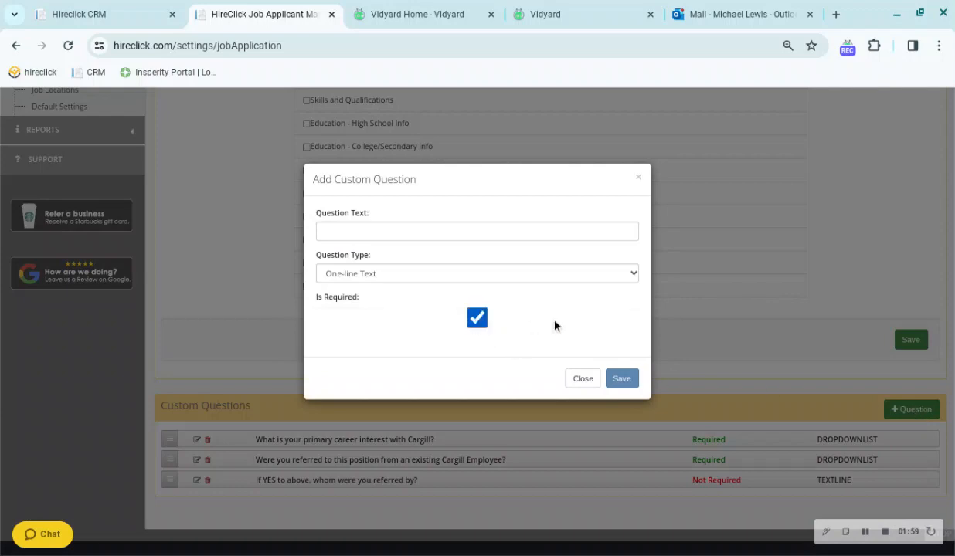
click(223, 279)
Step: Open the email templates and read the Job Application, Does Not Qualify, Job Filled and Job Announcement templates
click(69, 402)
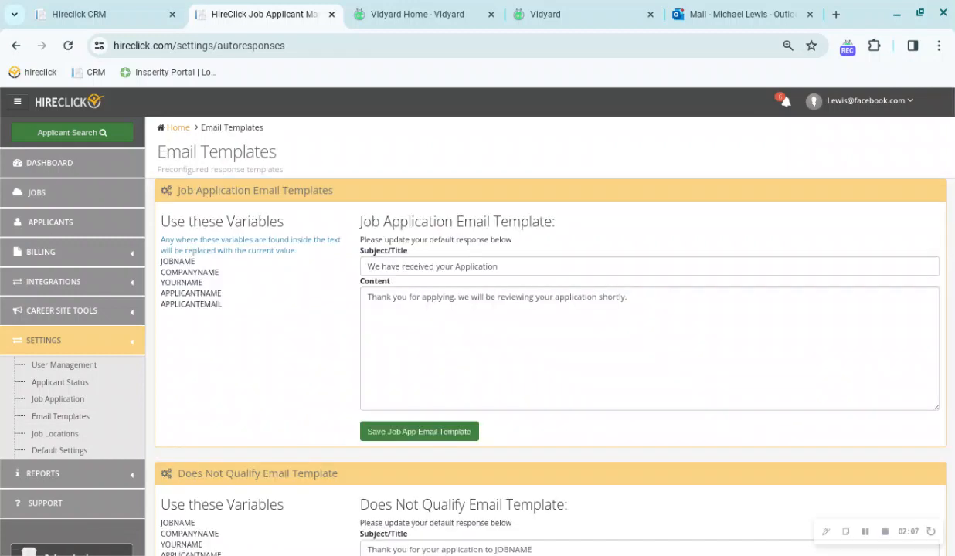
scroll(285, 360, down, 1)
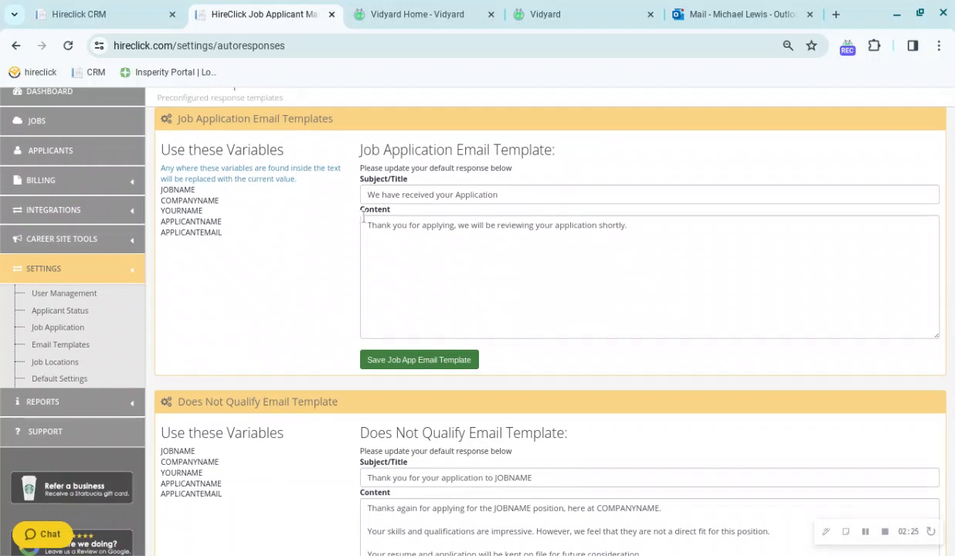
drag(371, 224, 633, 245)
click(591, 276)
scroll(319, 268, down, 3)
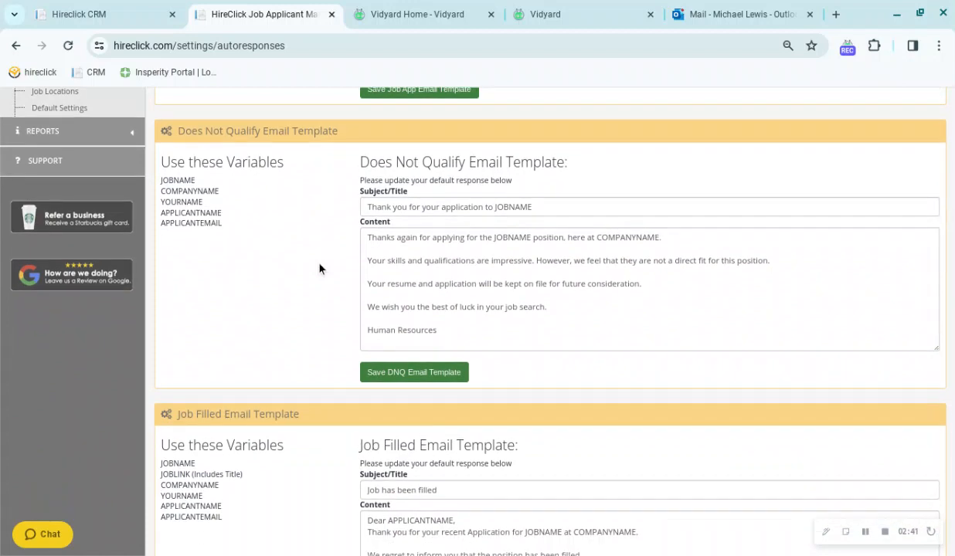
scroll(319, 269, down, 2)
scroll(319, 269, down, 3)
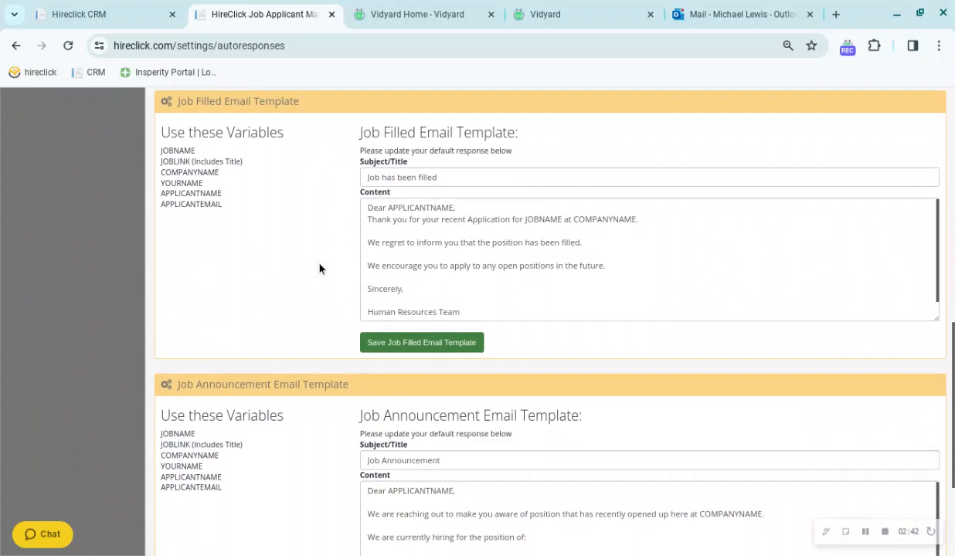
scroll(320, 268, down, 2)
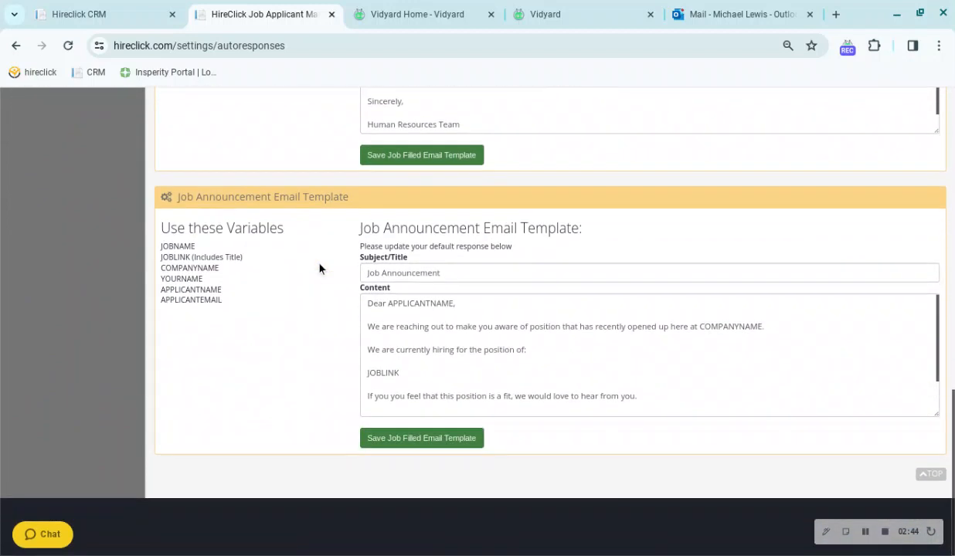
Step: Examine the variables and message content of the Job Filled email template, then look over the Does Not Qualify template again
scroll(320, 268, up, 5)
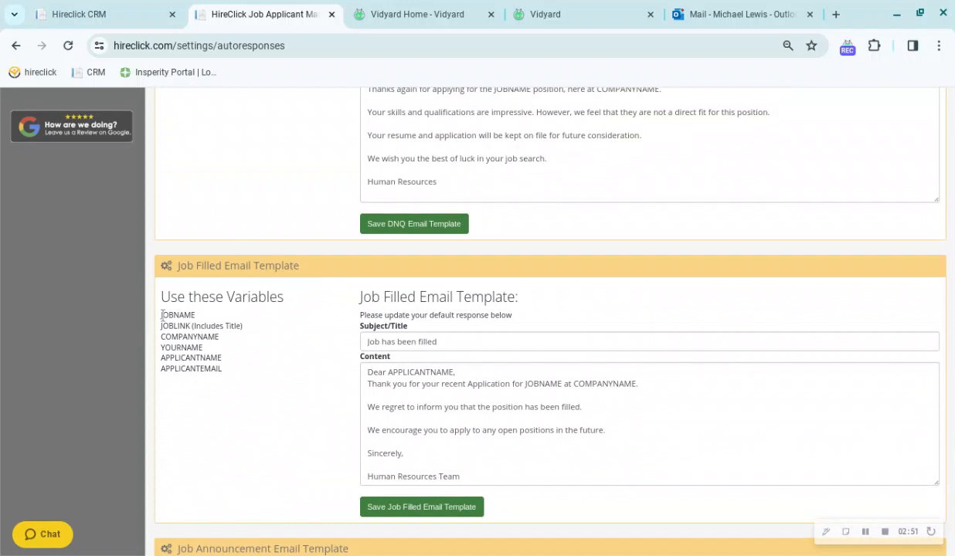
drag(161, 314, 235, 371)
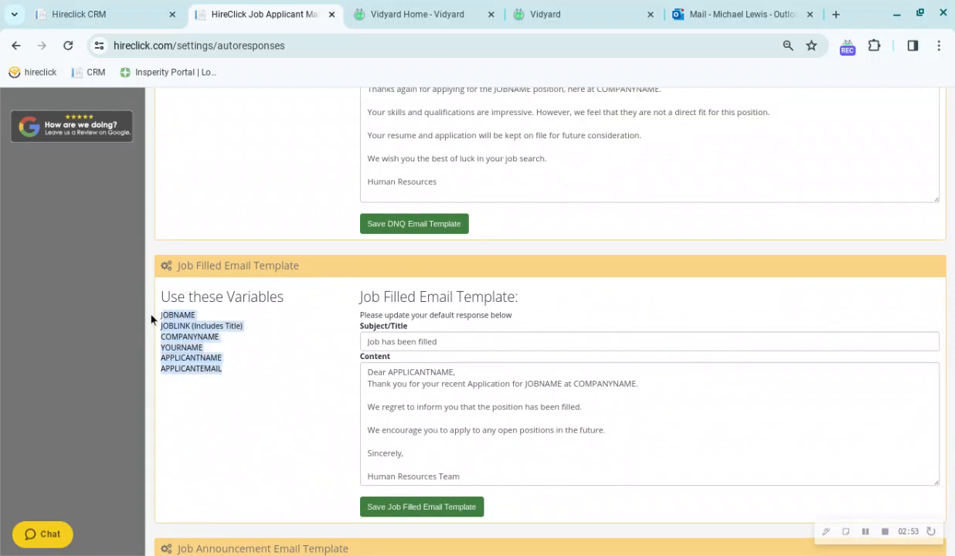
drag(364, 371, 621, 445)
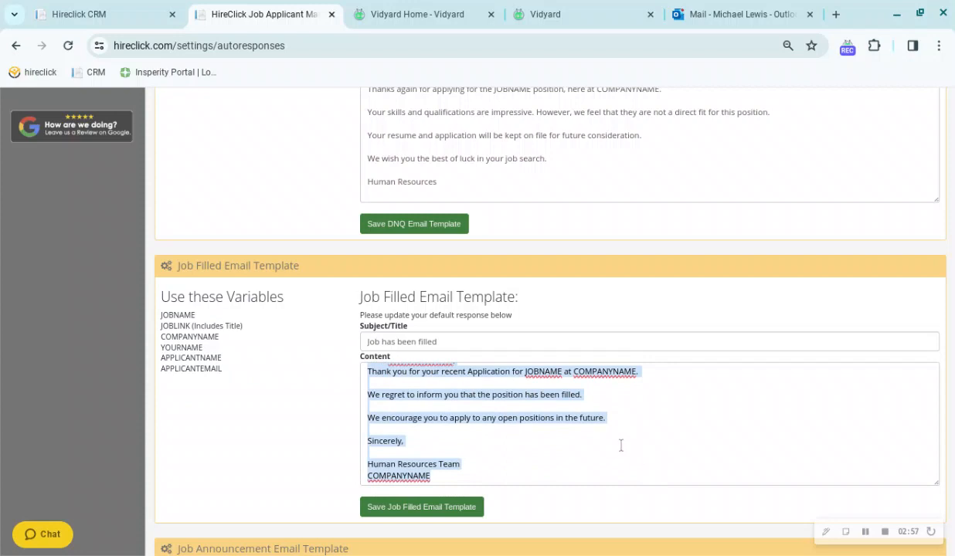
click(281, 396)
scroll(281, 396, up, 1)
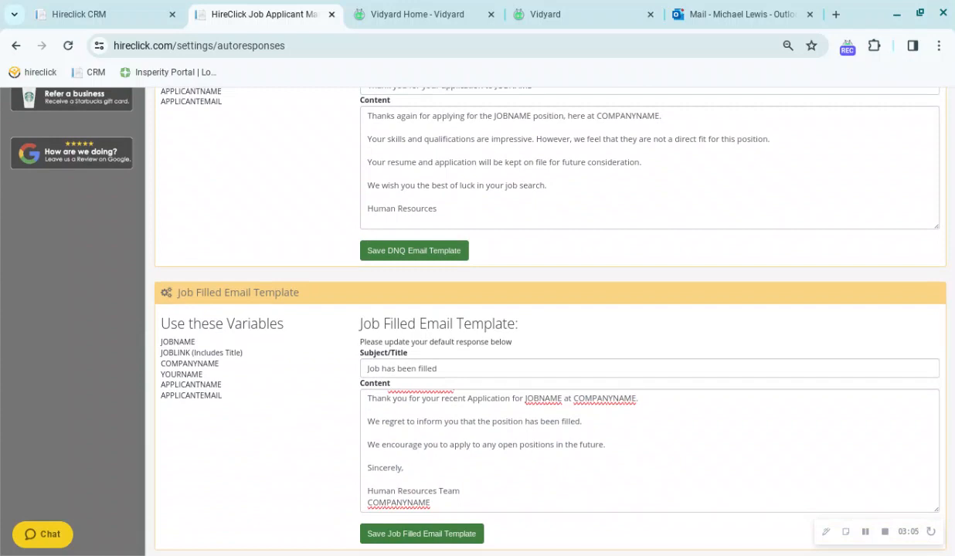
scroll(341, 390, up, 4)
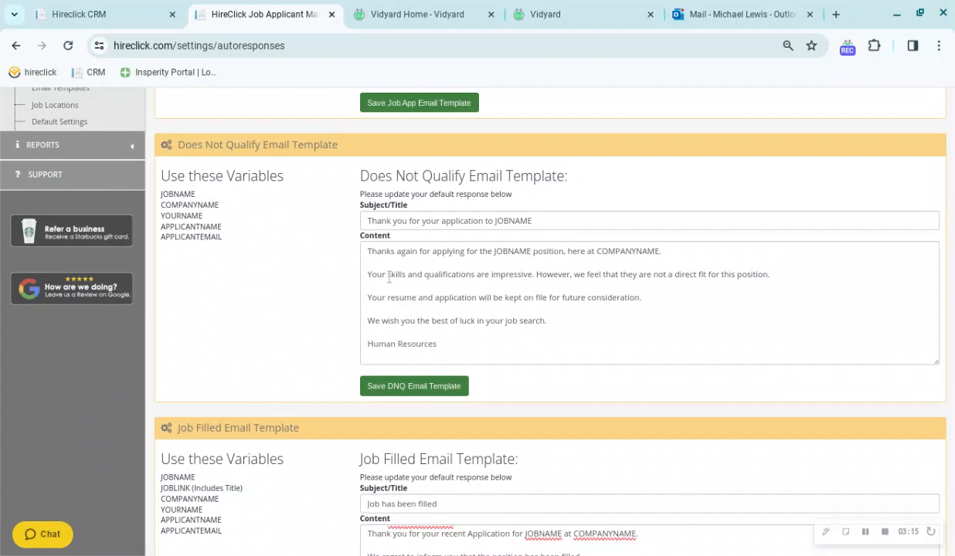
scroll(331, 317, up, 3)
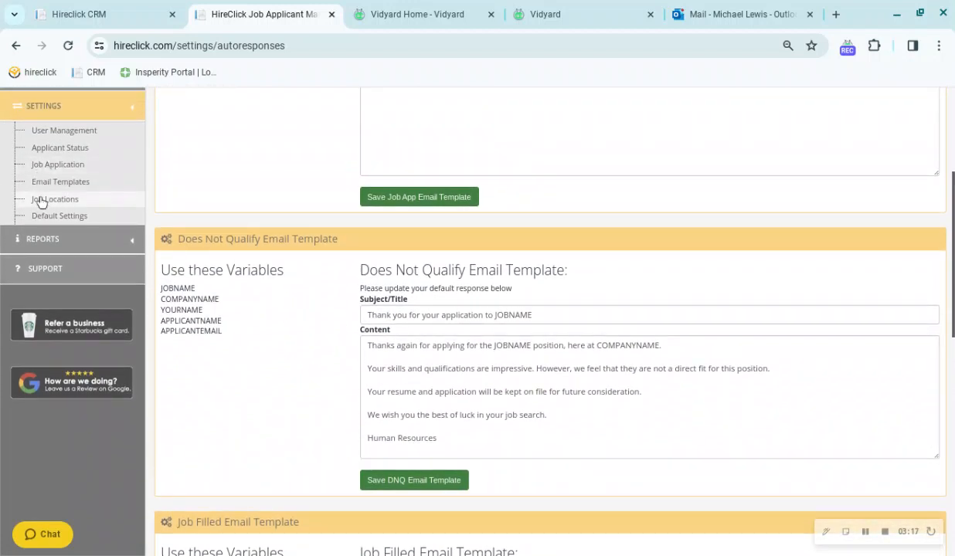
Step: Open the job locations settings and view the name, address and zip fields of the new location form
click(40, 199)
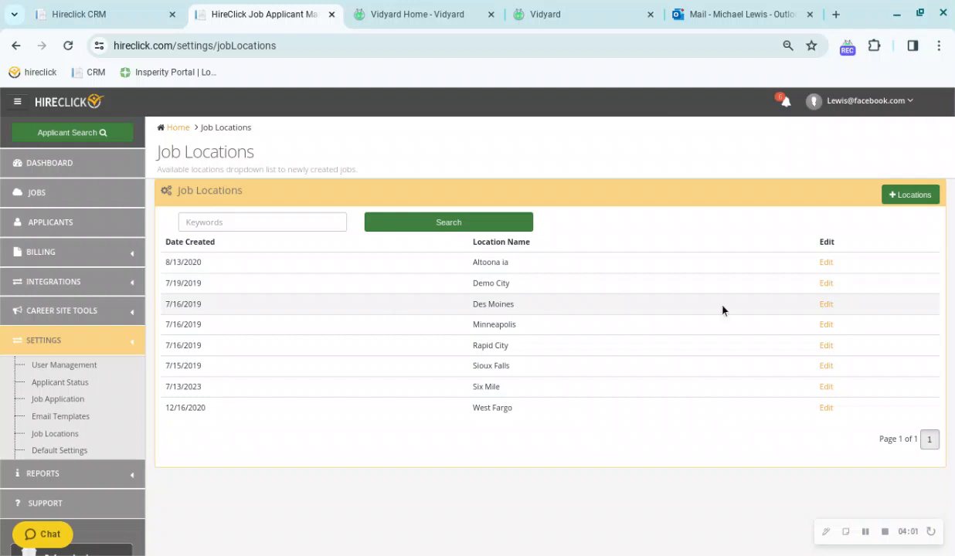
click(917, 196)
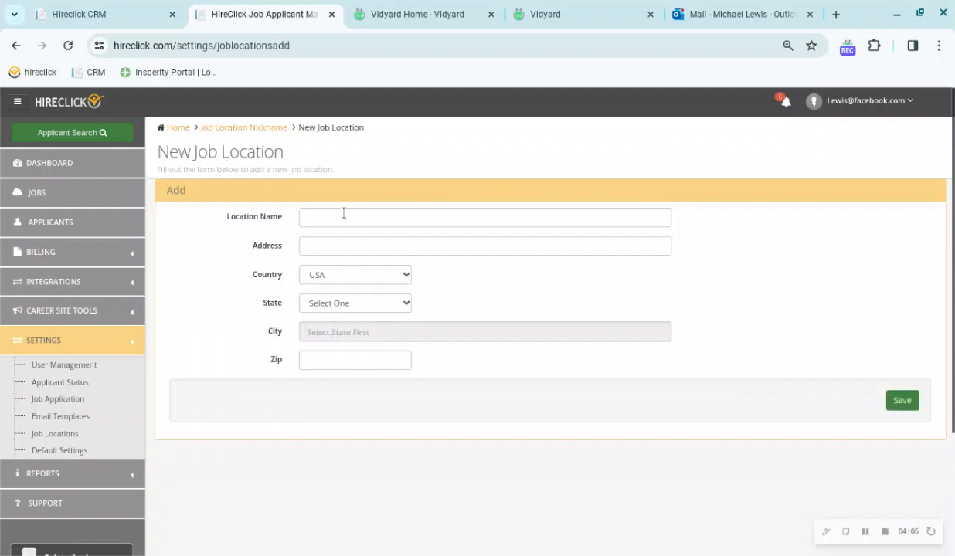
click(337, 215)
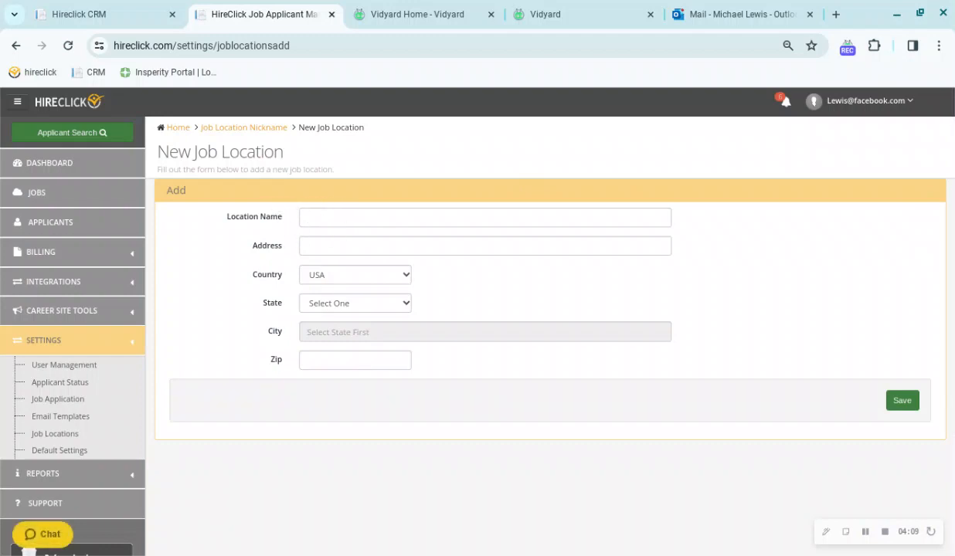
click(317, 244)
click(313, 358)
Step: Duplicate the Minneapolis Project Manager job from the job listings and open the copy for editing
click(88, 200)
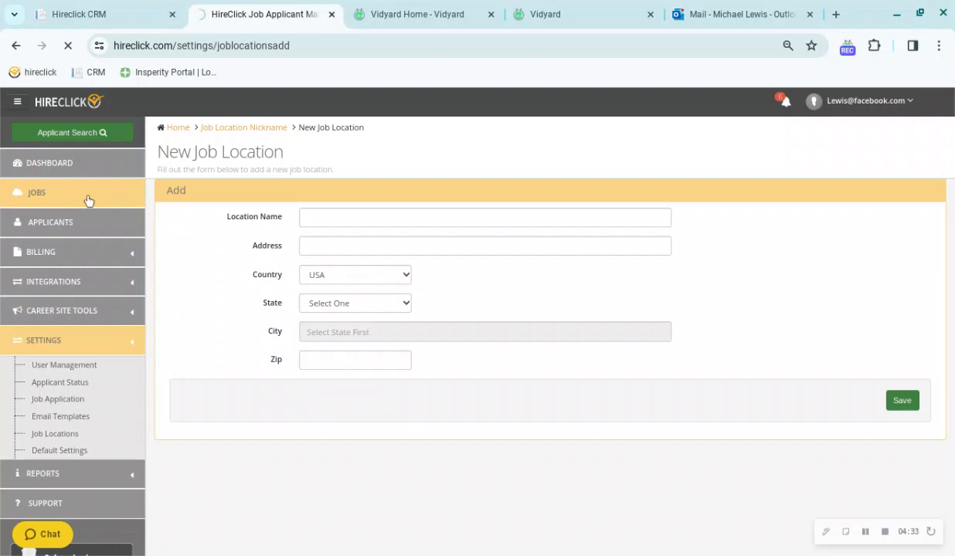
scroll(295, 394, down, 2)
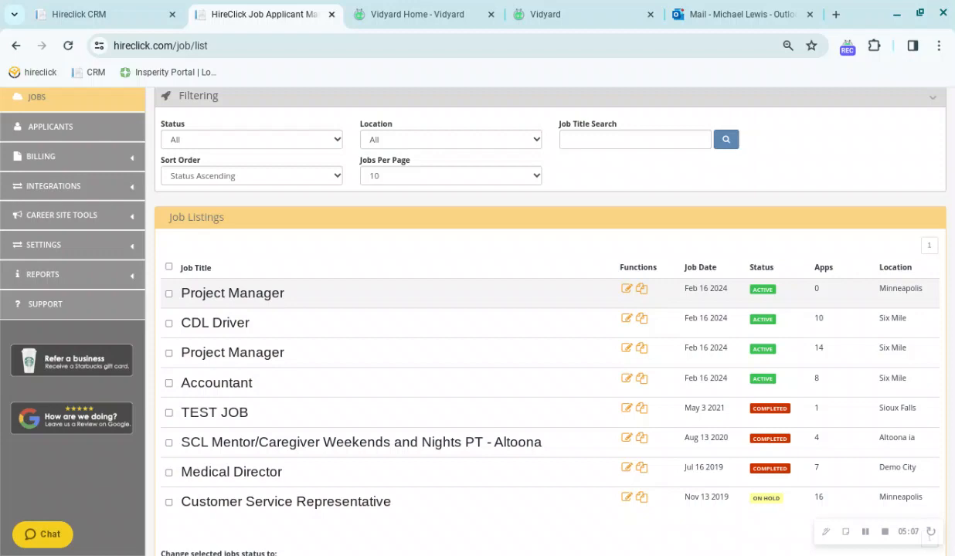
click(641, 288)
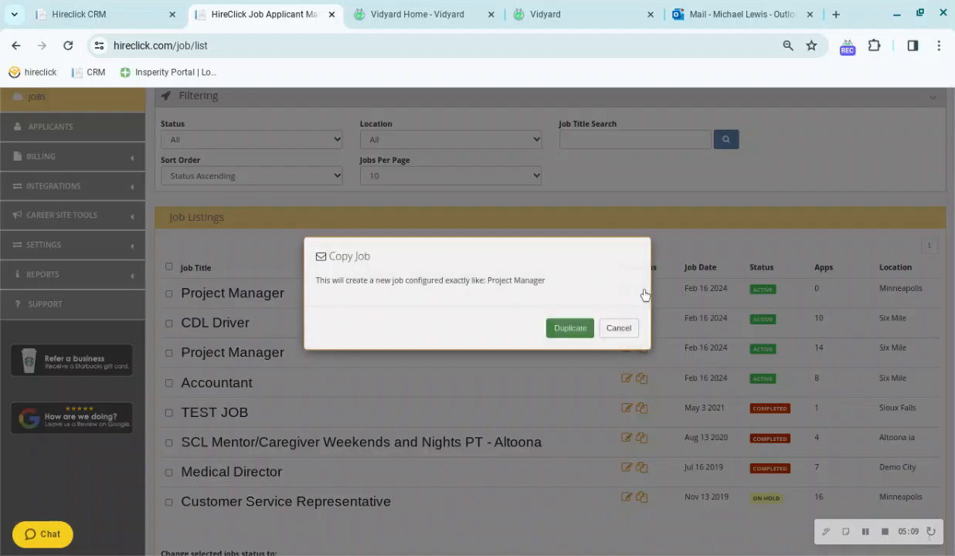
click(567, 330)
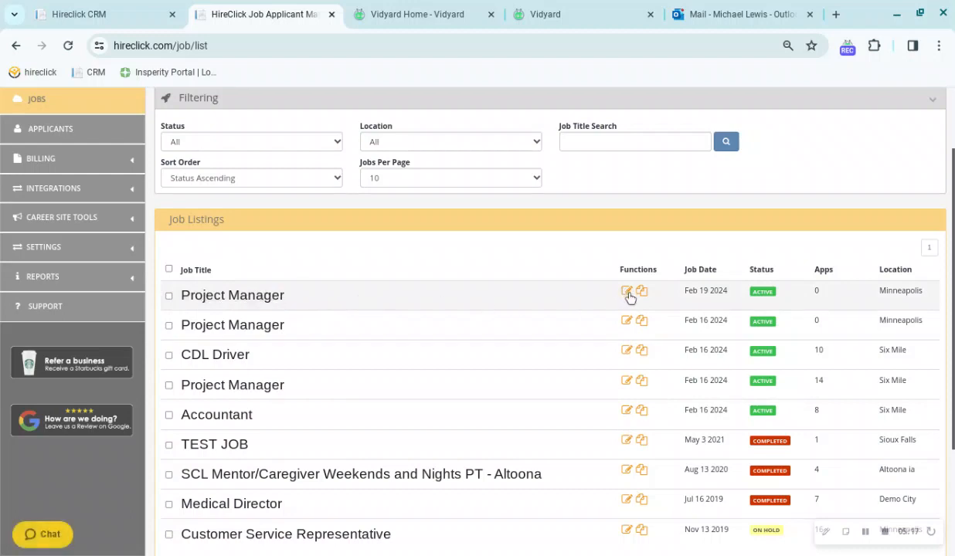
click(628, 294)
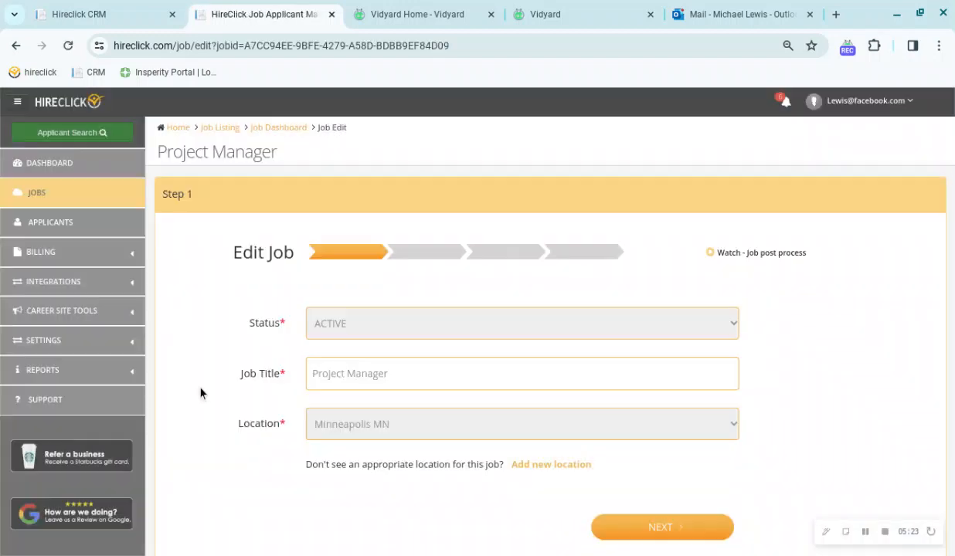
Step: Set the duplicated Project Manager job's location to Rapid City SD, continue through the remaining edit stages and save the job
scroll(201, 394, down, 2)
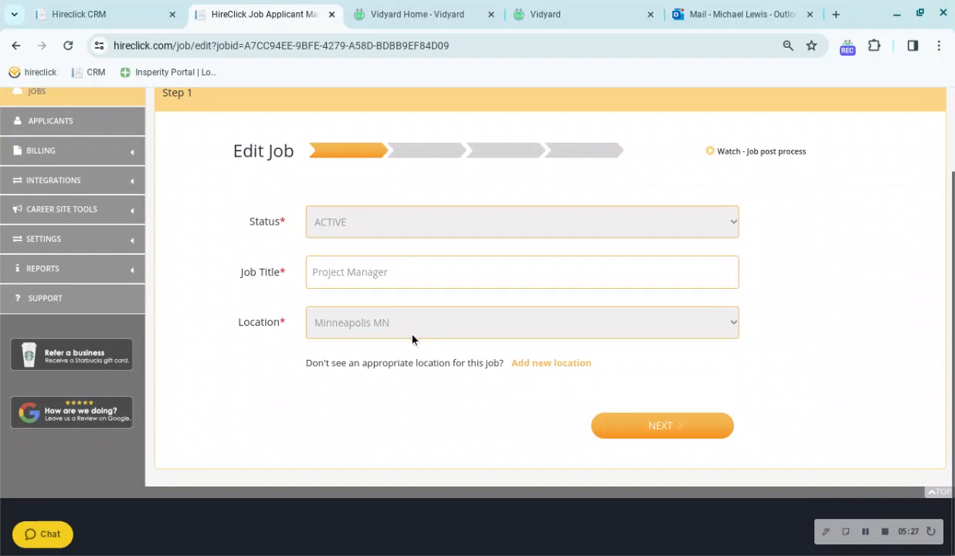
click(340, 471)
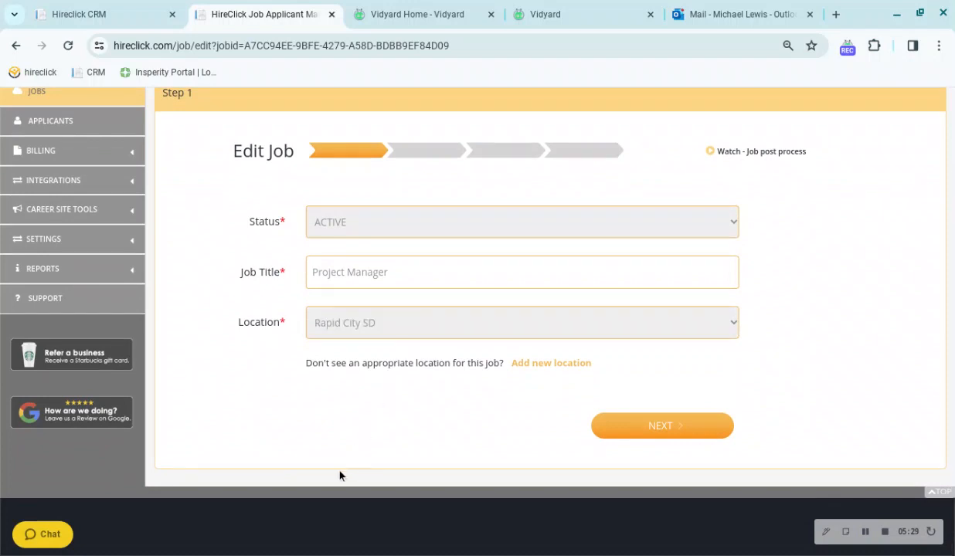
click(665, 430)
scroll(672, 435, down, 3)
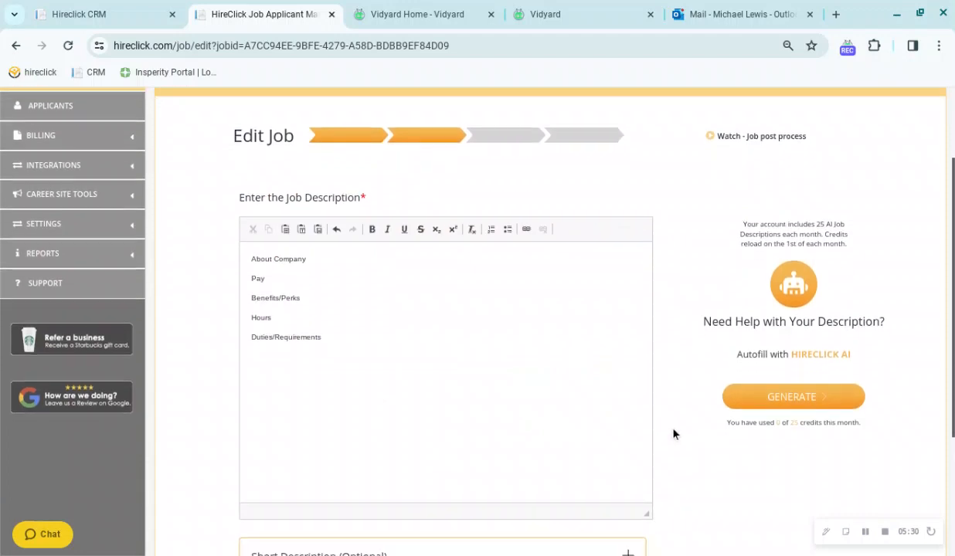
click(671, 483)
click(668, 426)
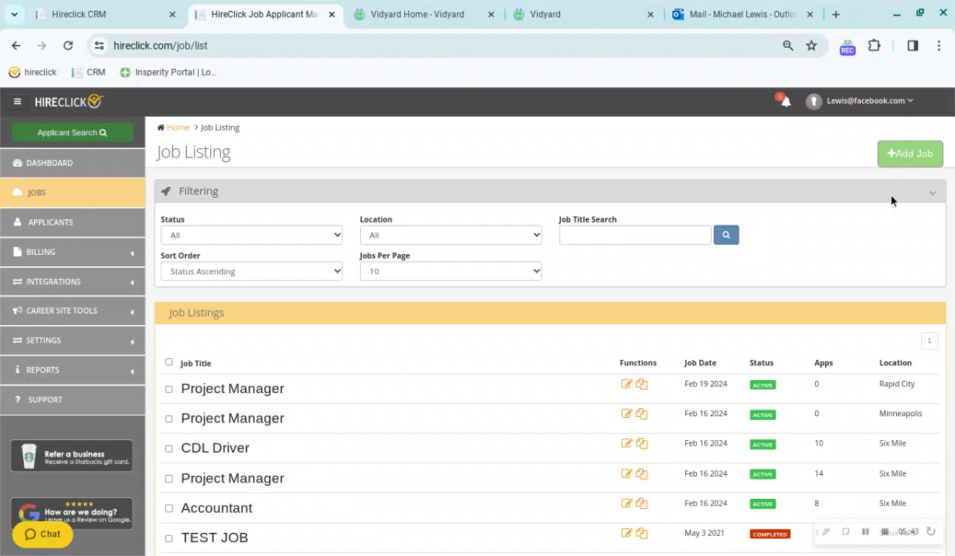
Step: Open the Rapid City Project Manager job for editing from the job listings
click(627, 387)
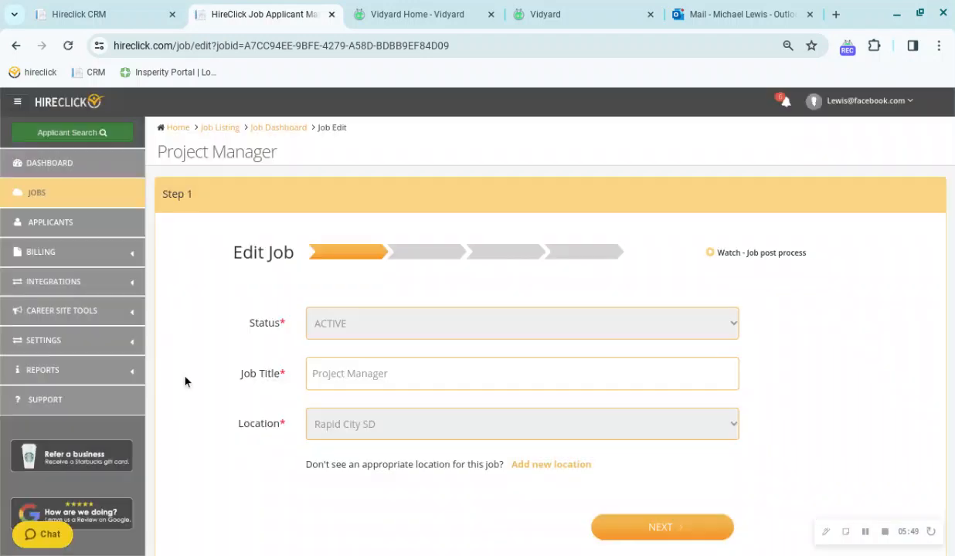
scroll(184, 381, down, 1)
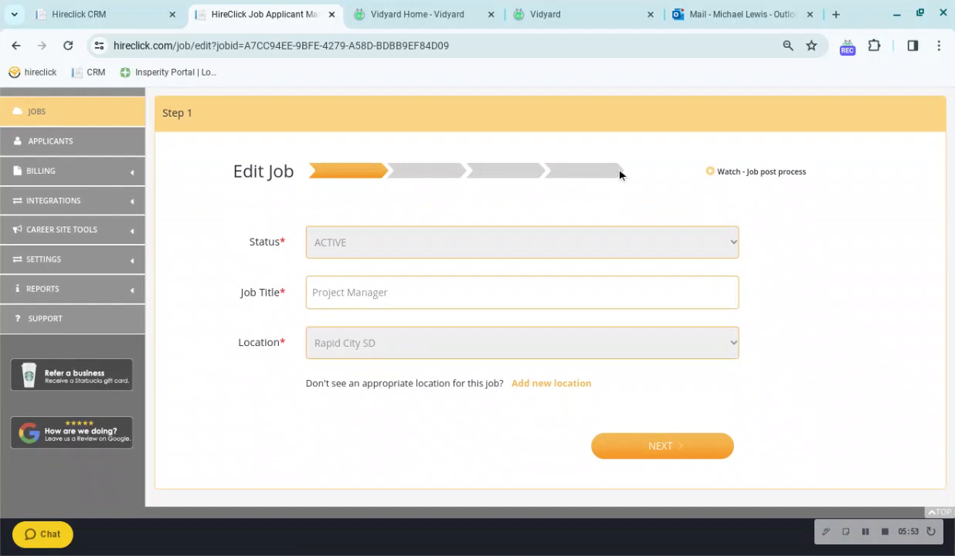
Step: Try adding "/// !!! $$$ SIGN ON BONUS" after Project Manager in the job title, and remove the added text
drag(386, 294, 303, 298)
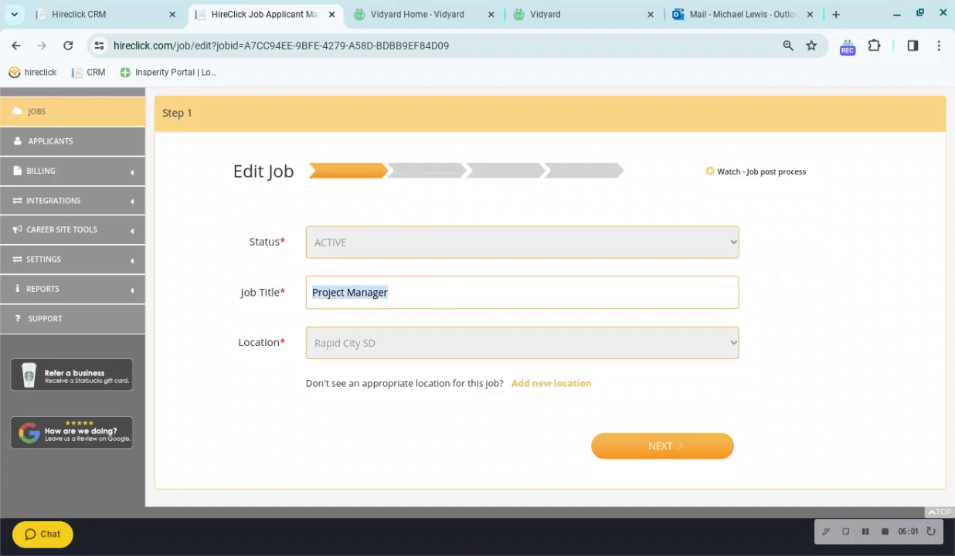
click(440, 292)
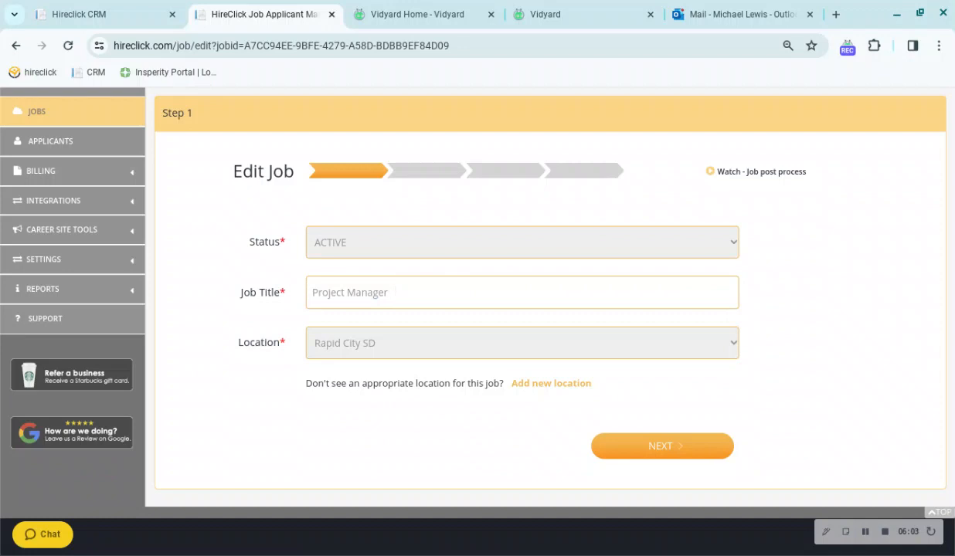
text(/// !!! $$$ SIGN ON BONUS)
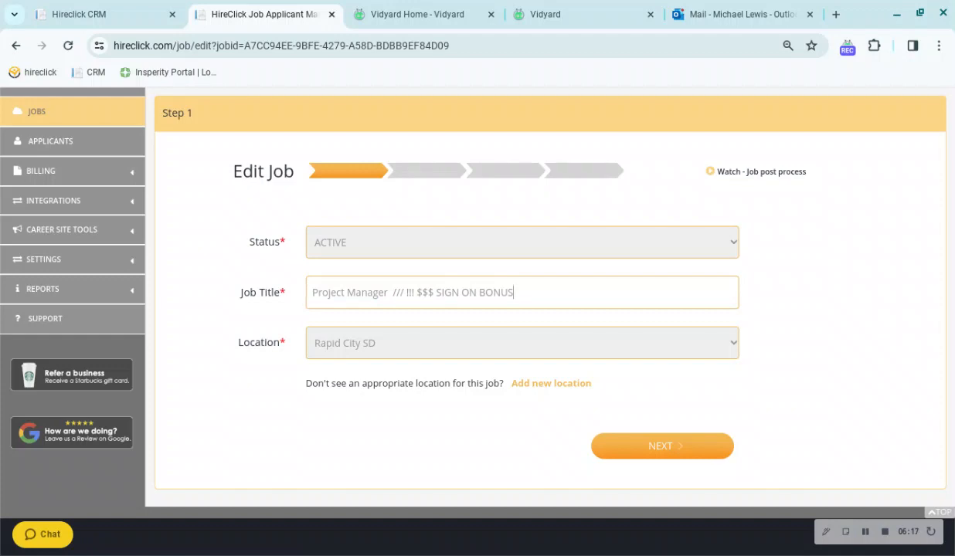
drag(525, 291, 393, 294)
key(BackSpace)
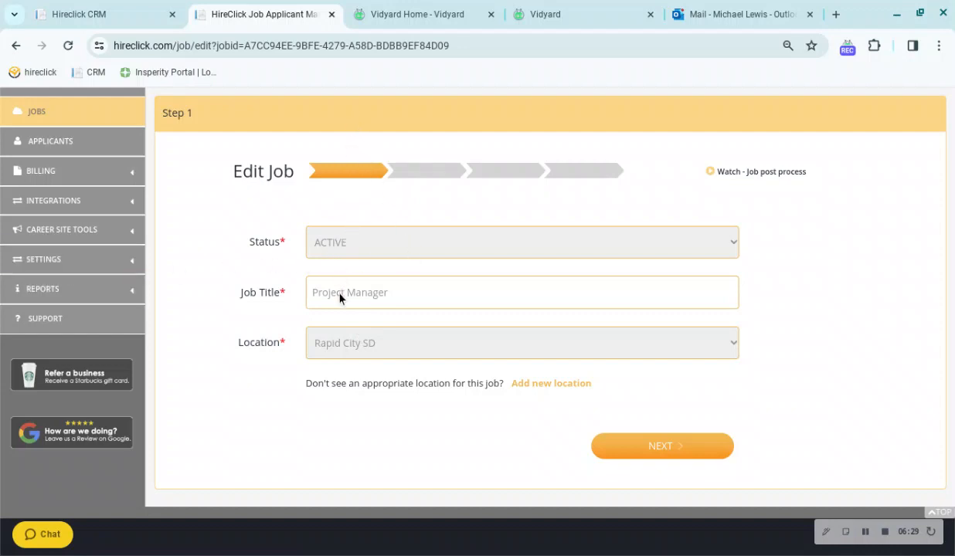
Step: Go to the job description stage and examine its About Company, Pay, Benefits/Perks and Hours lines and the HireClick AI autofill options
click(678, 448)
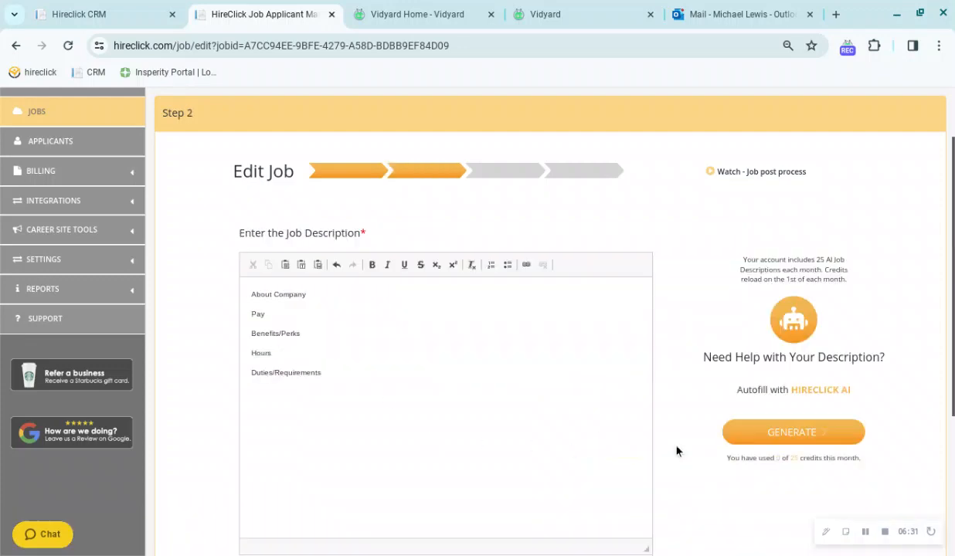
scroll(490, 360, down, 2)
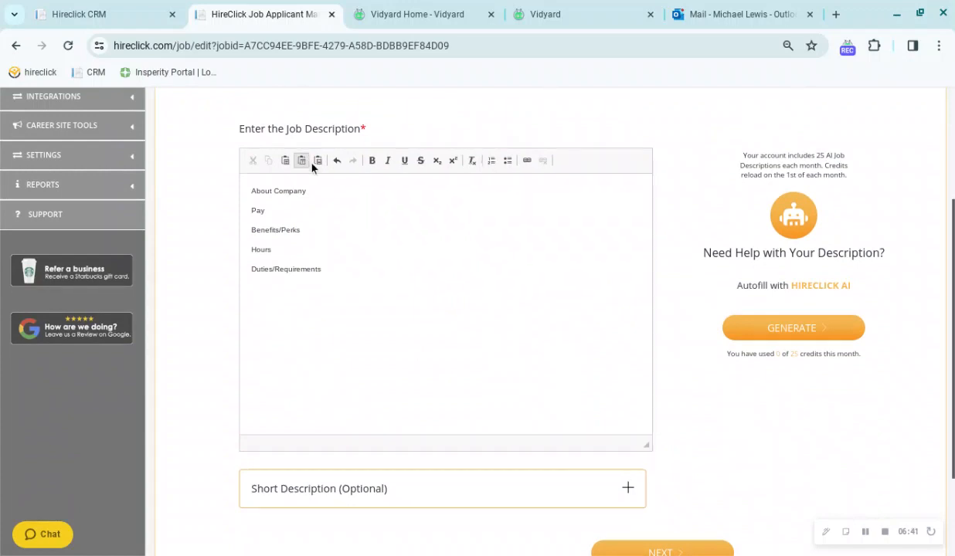
right_click(359, 222)
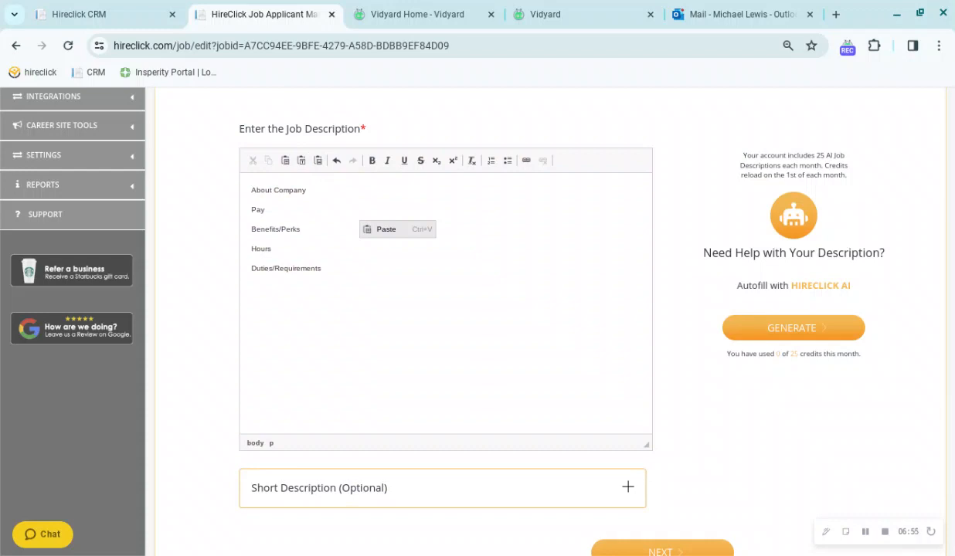
click(312, 200)
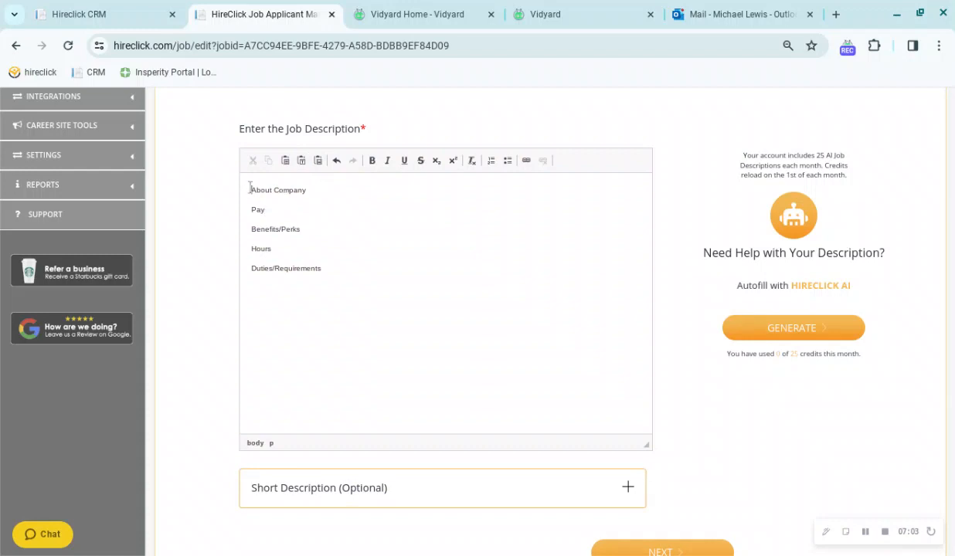
drag(251, 187, 320, 189)
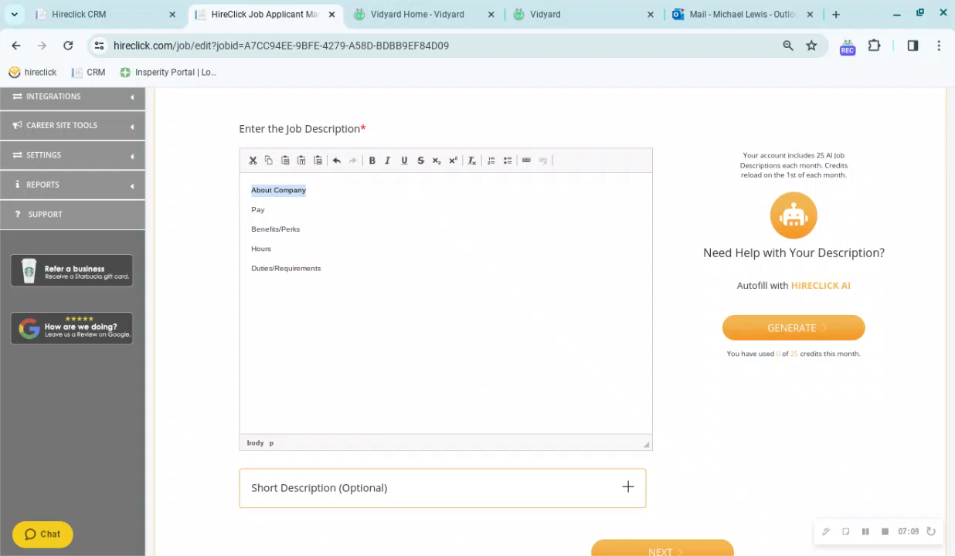
drag(244, 204, 271, 258)
click(270, 258)
click(270, 209)
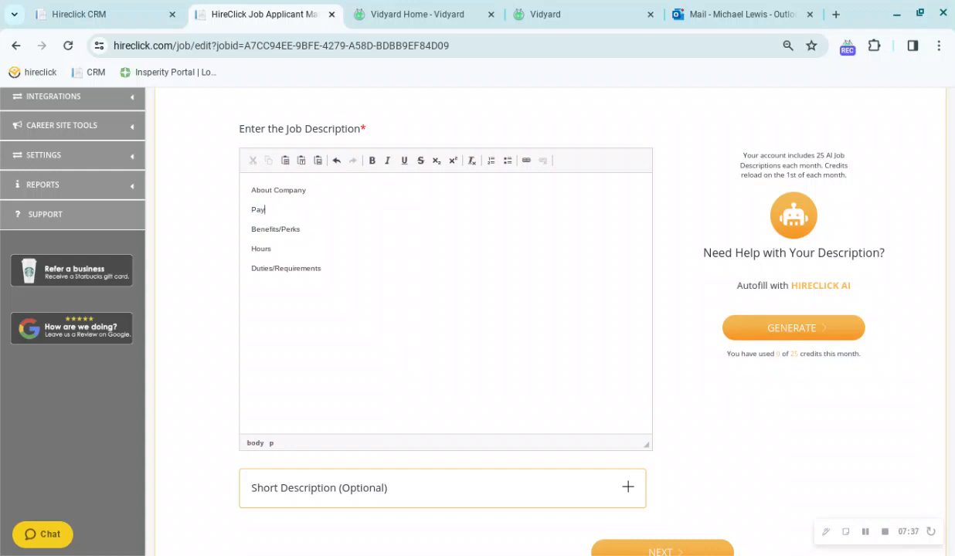
click(283, 233)
click(280, 249)
click(272, 252)
click(769, 335)
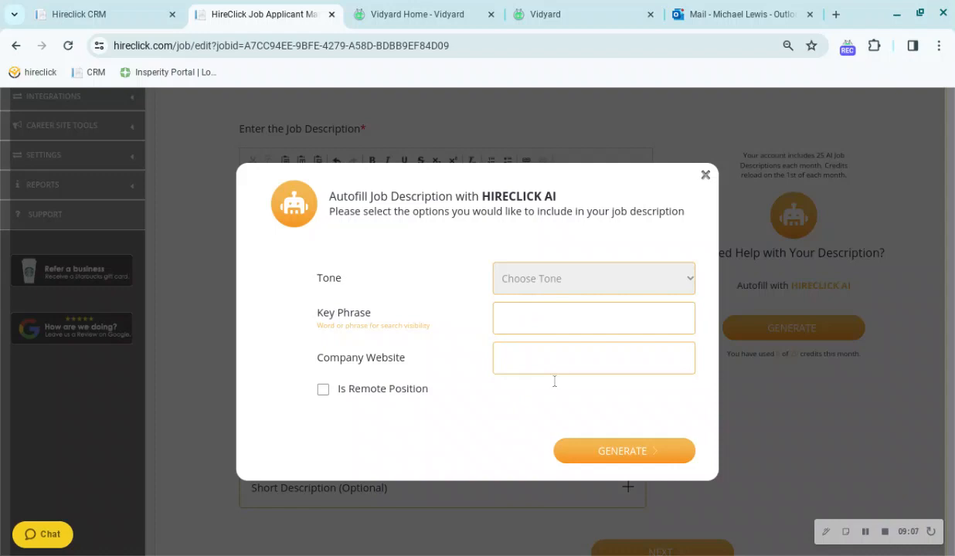
click(707, 176)
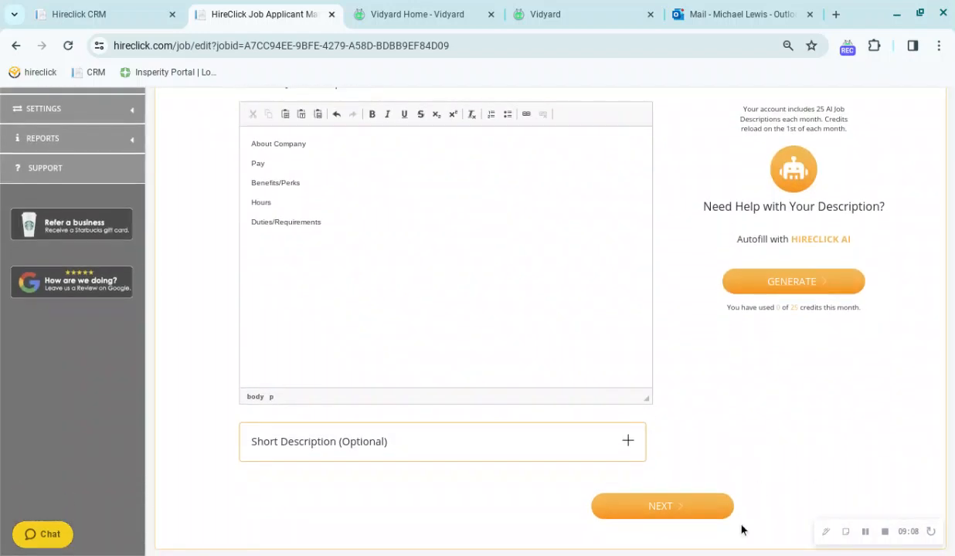
Step: Continue to the third edit stage and add the hiring manager's user to the application notifications
click(657, 508)
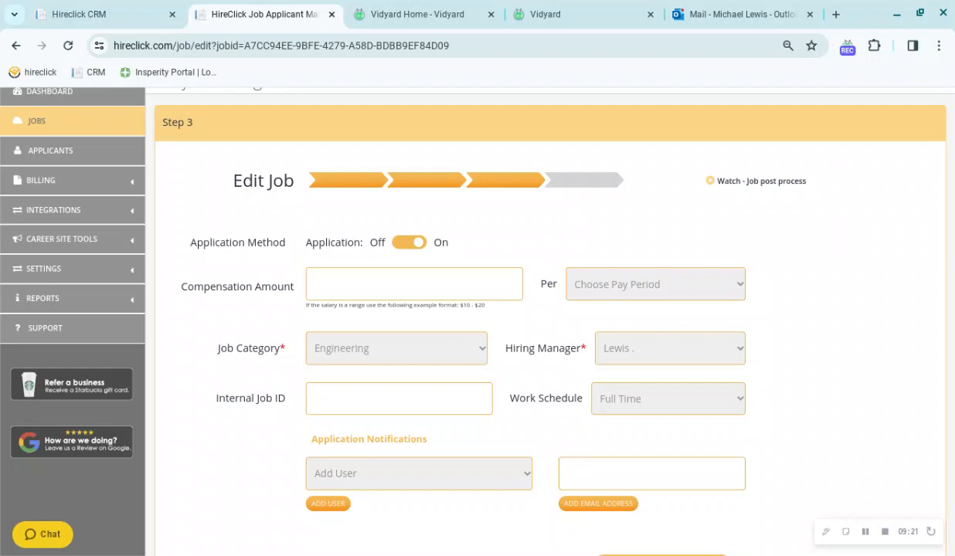
click(351, 286)
scroll(207, 438, down, 3)
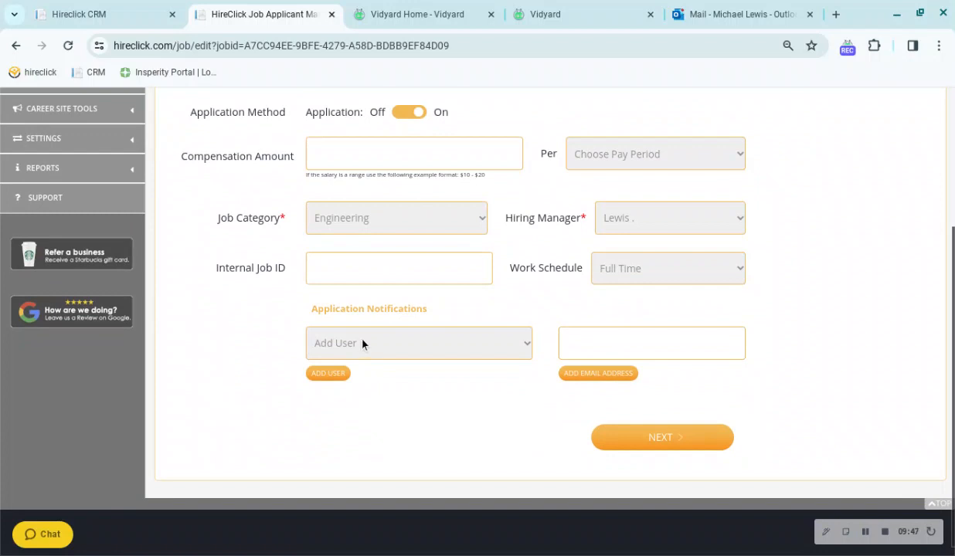
click(330, 424)
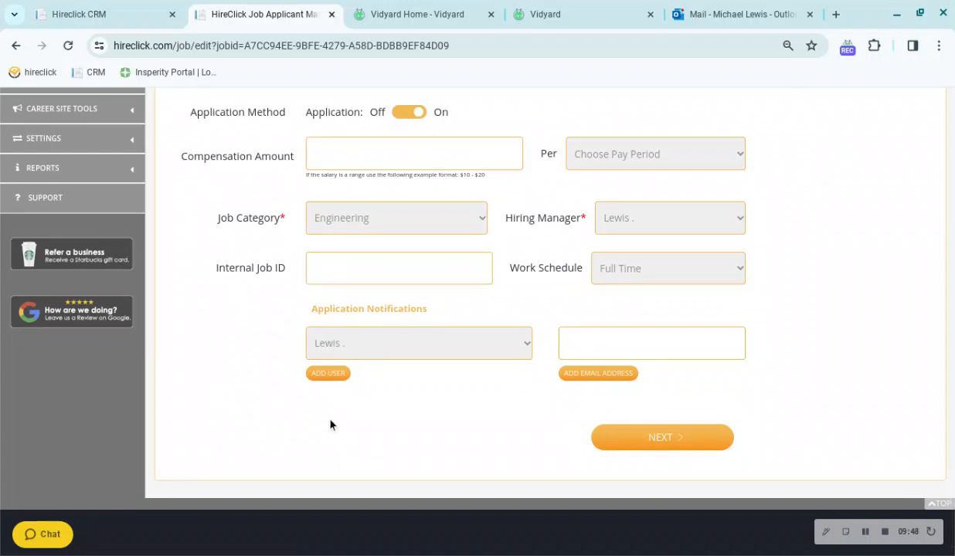
click(326, 377)
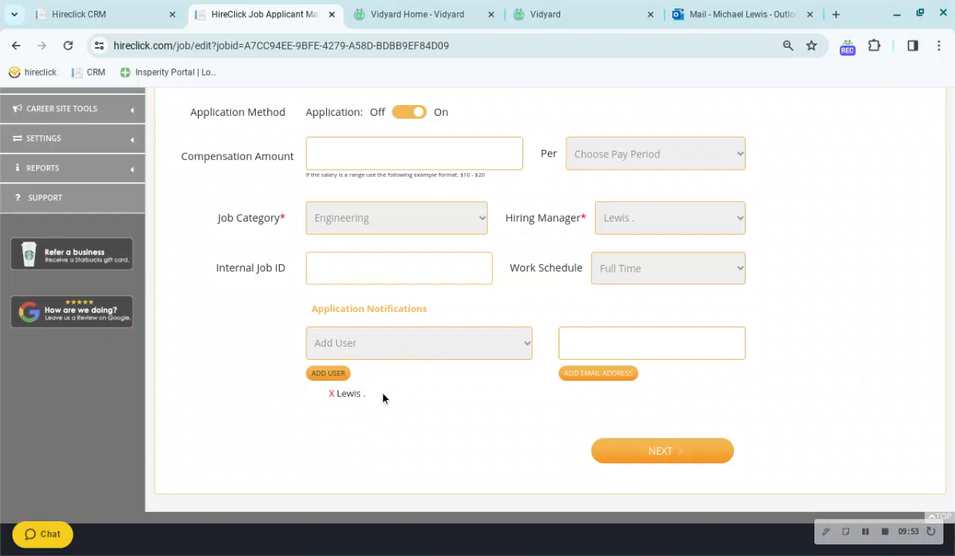
click(618, 343)
scroll(102, 256, up, 3)
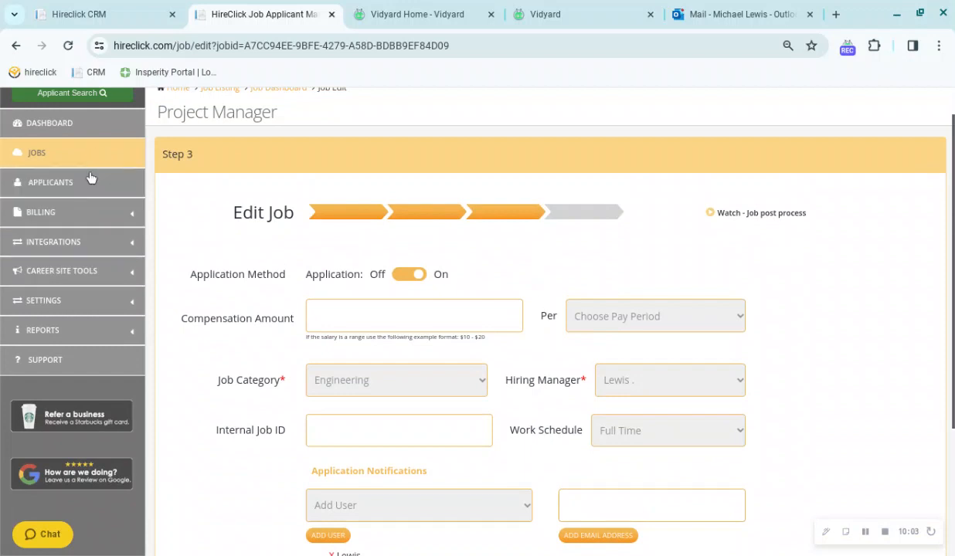
scroll(580, 433, down, 1)
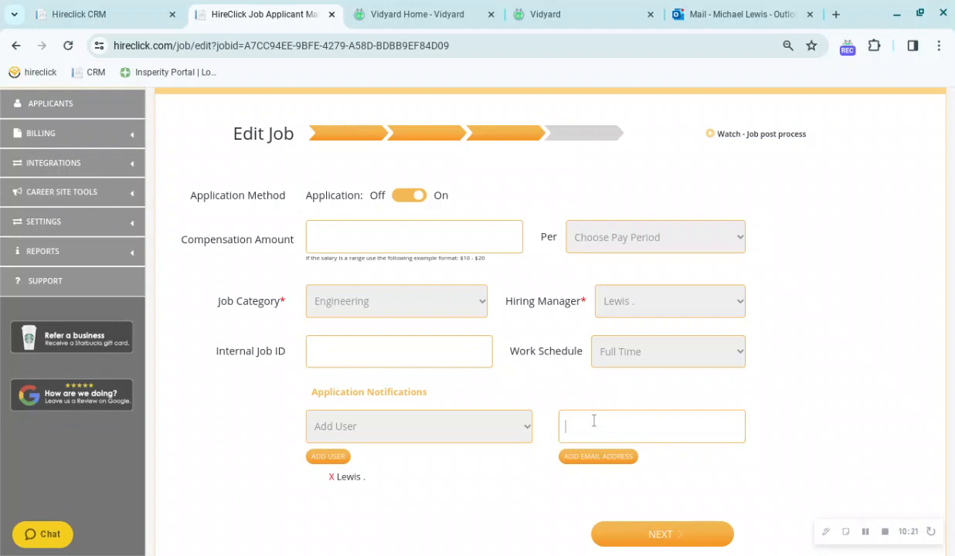
Step: Continue to the additional options, expand the job screener questions section and save the job
click(612, 543)
scroll(435, 410, up, 1)
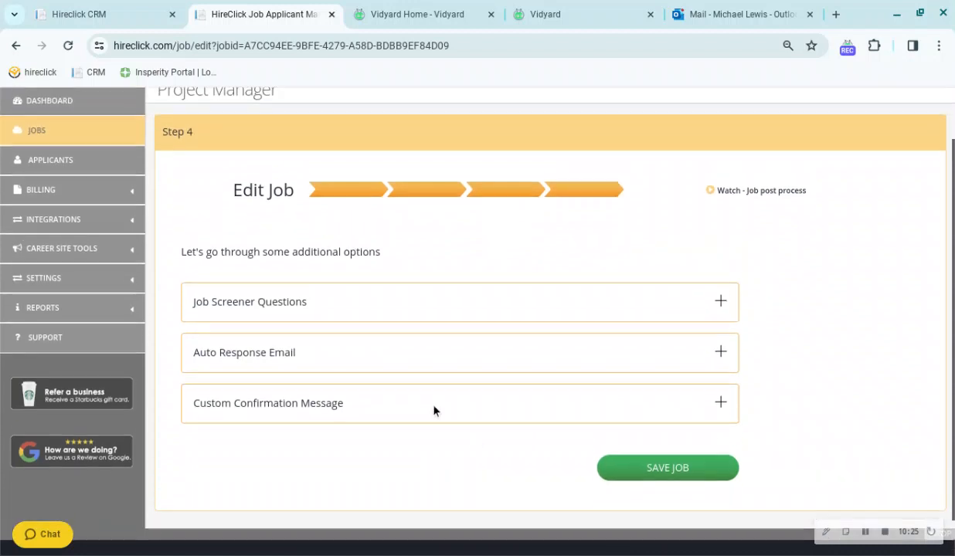
scroll(435, 411, up, 1)
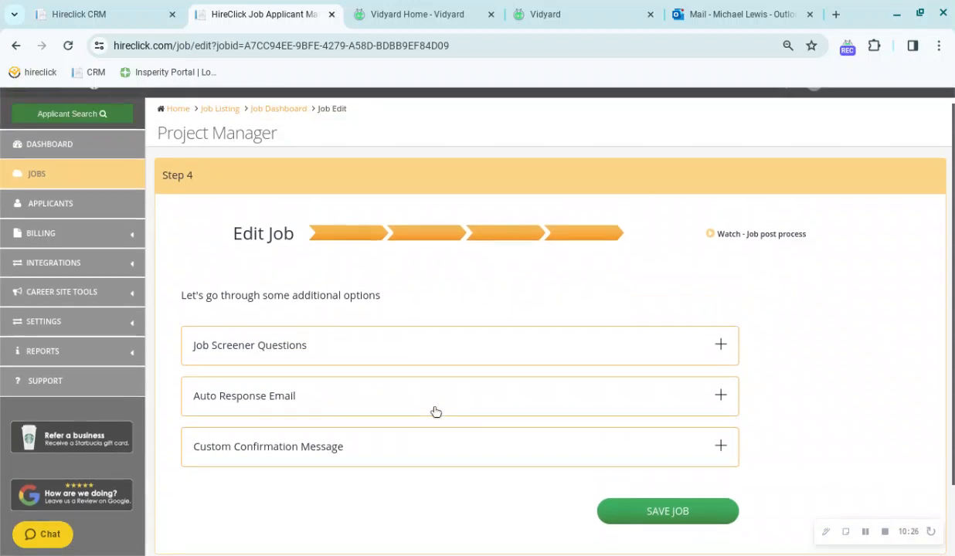
click(721, 346)
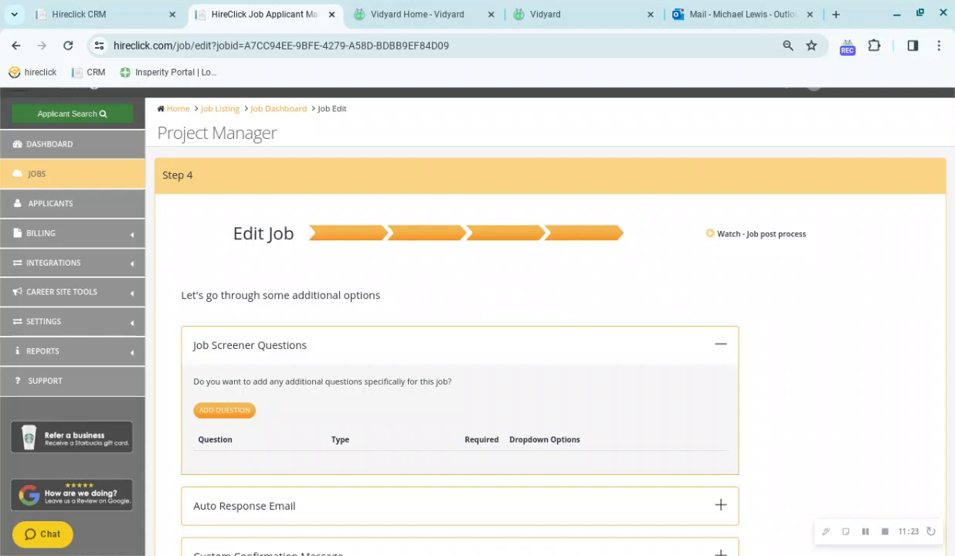
scroll(411, 405, down, 3)
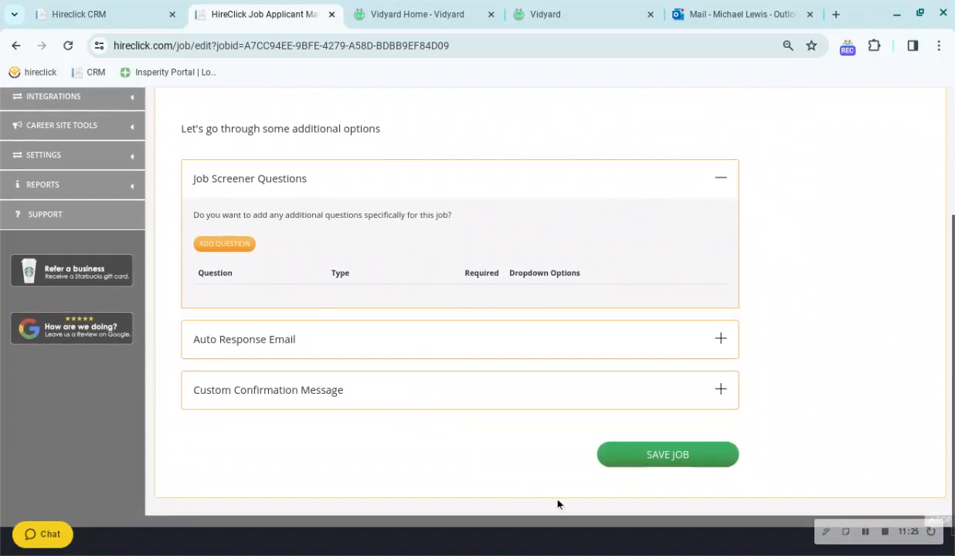
click(706, 458)
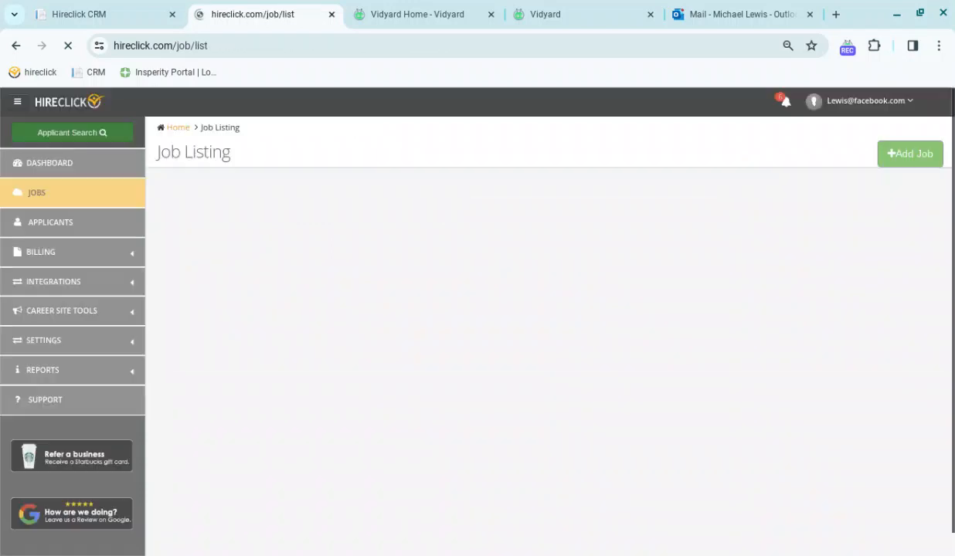
Step: Select the Customer Service Representative job in the job listings
scroll(596, 381, down, 3)
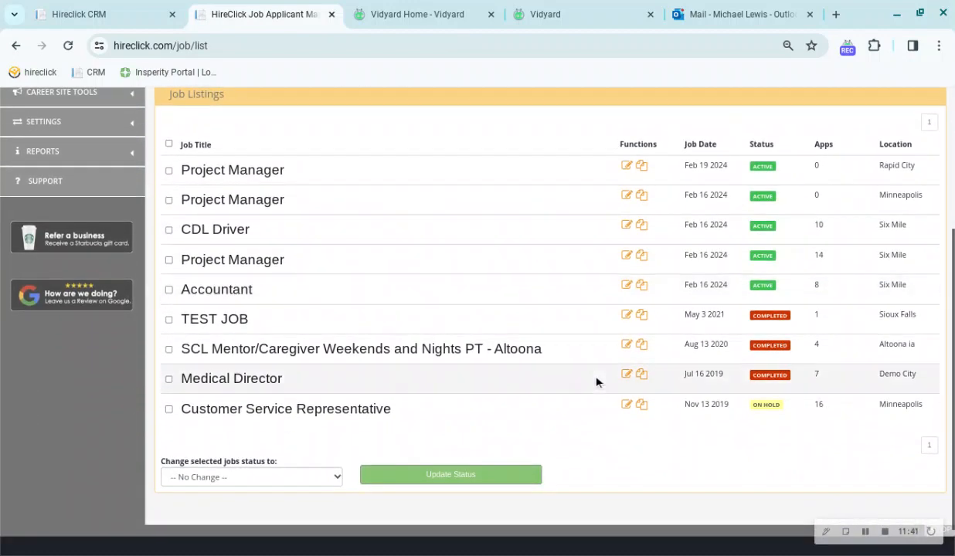
click(169, 409)
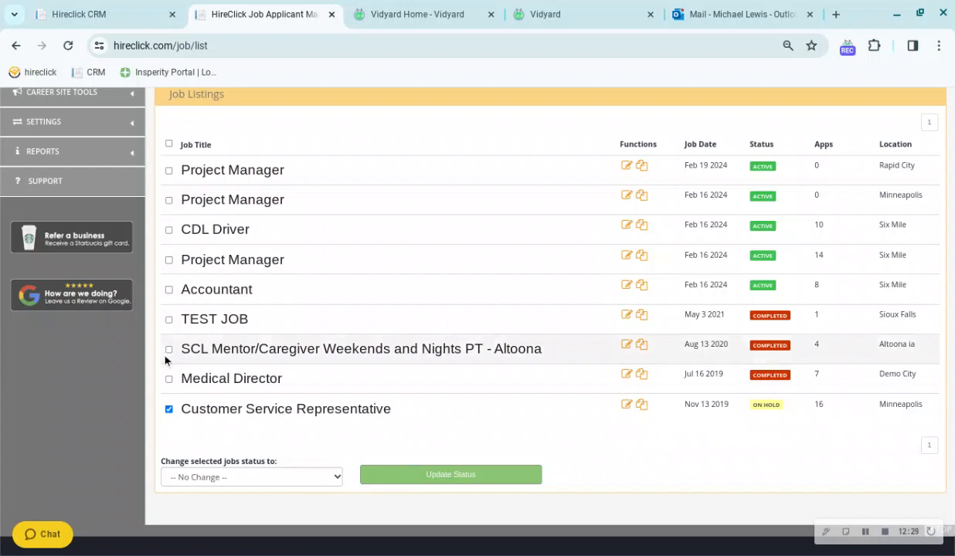
Step: Open the support page, look over its contact options and open the support chat form at its message field
click(66, 191)
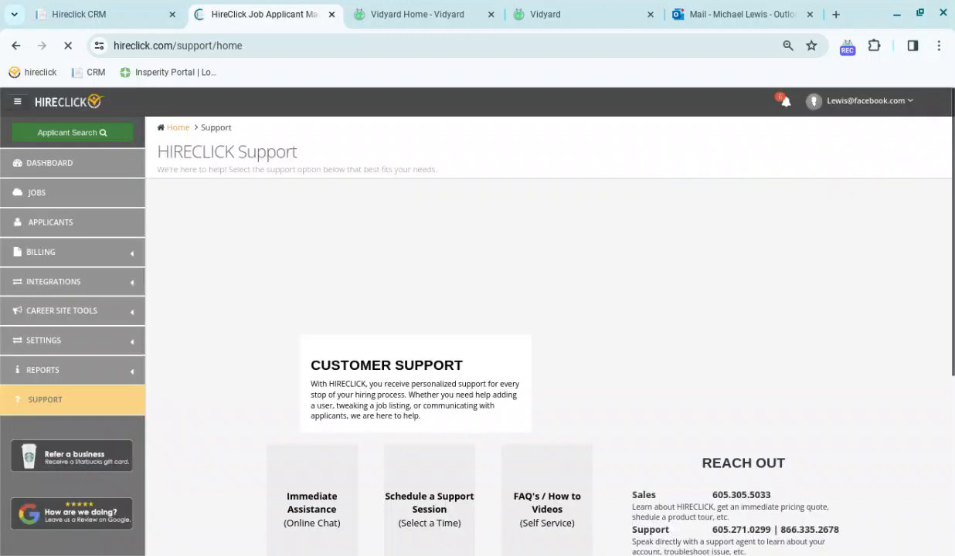
scroll(208, 393, down, 2)
scroll(208, 392, down, 2)
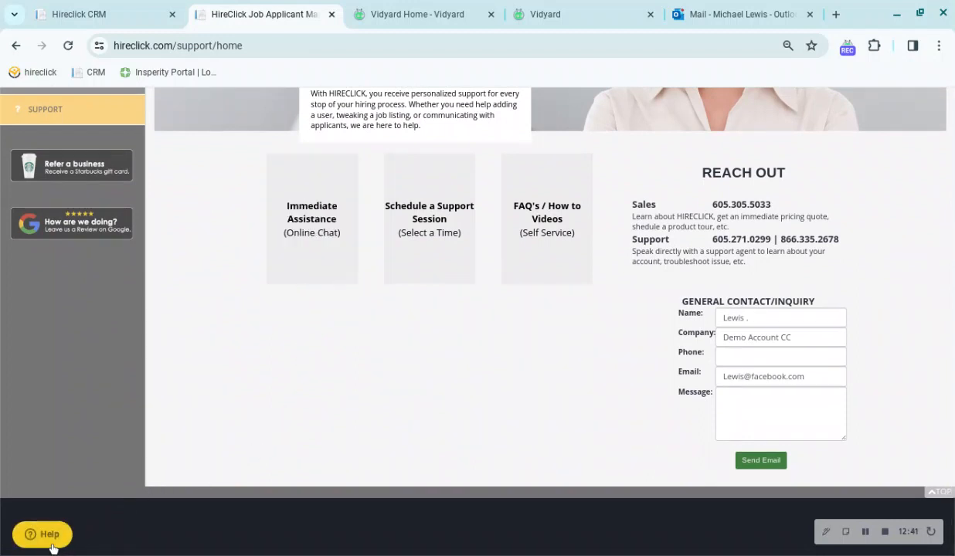
click(56, 487)
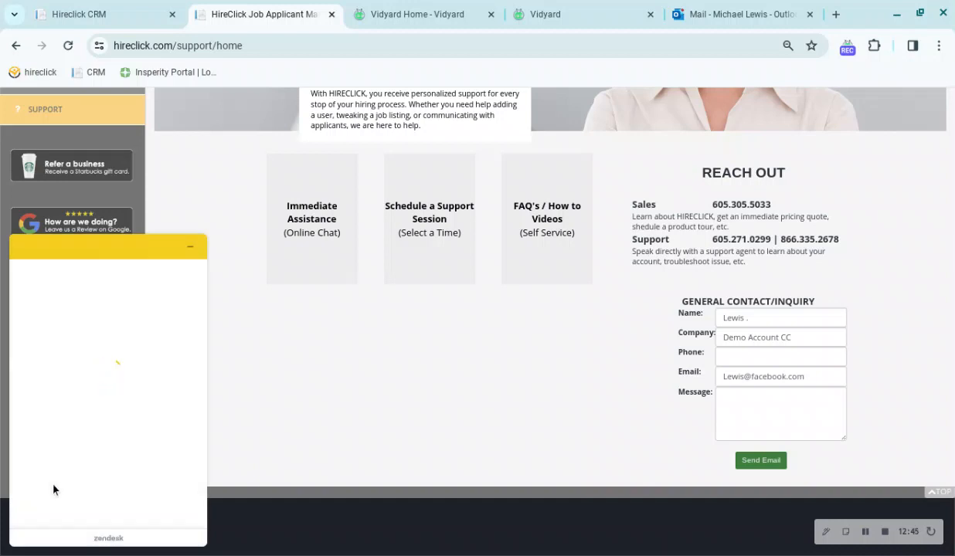
click(52, 484)
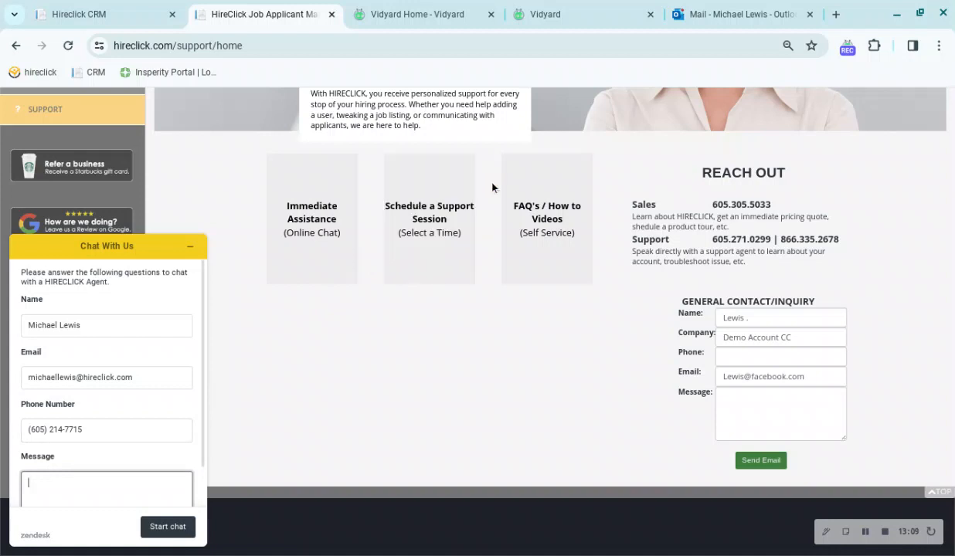
Step: Open the FAQ's / How to Videos page from support and look through the video library
click(538, 183)
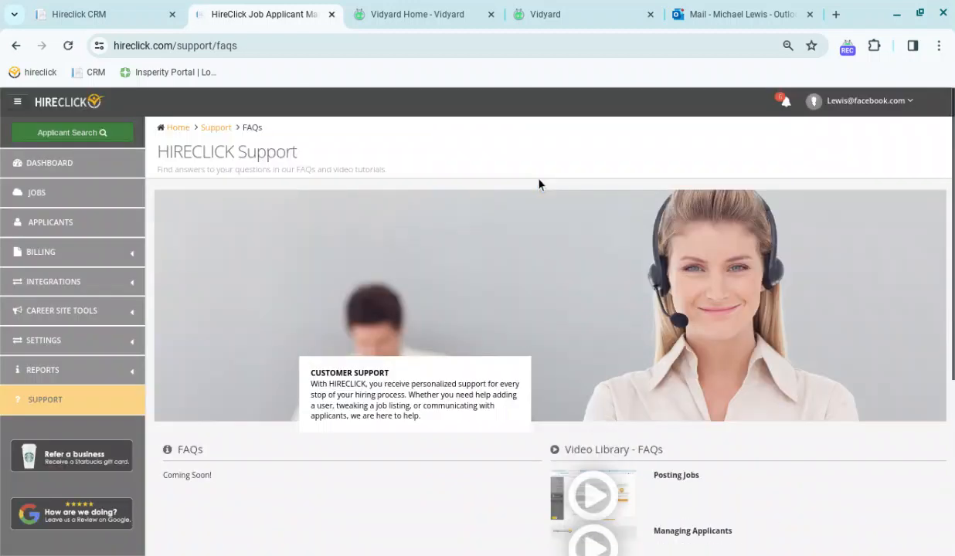
scroll(445, 487, down, 2)
scroll(447, 481, down, 2)
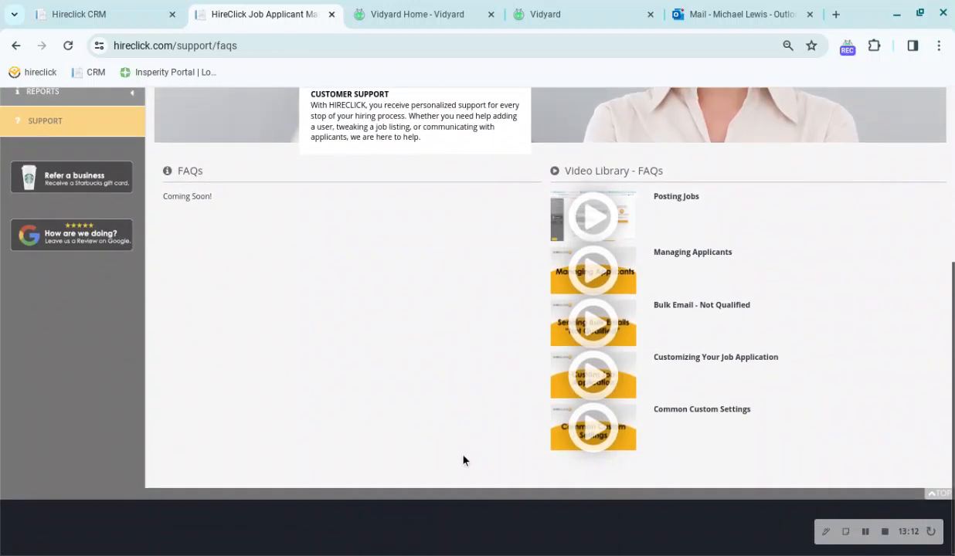